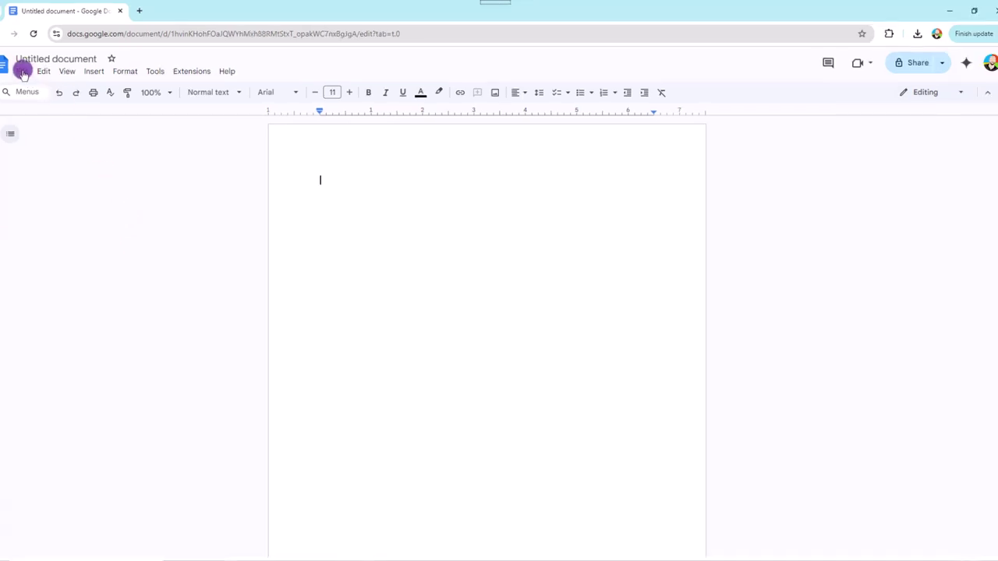
In Page setup, change the top, bottom, left and right margins from 1 to 0.5 inch.
click(24, 73)
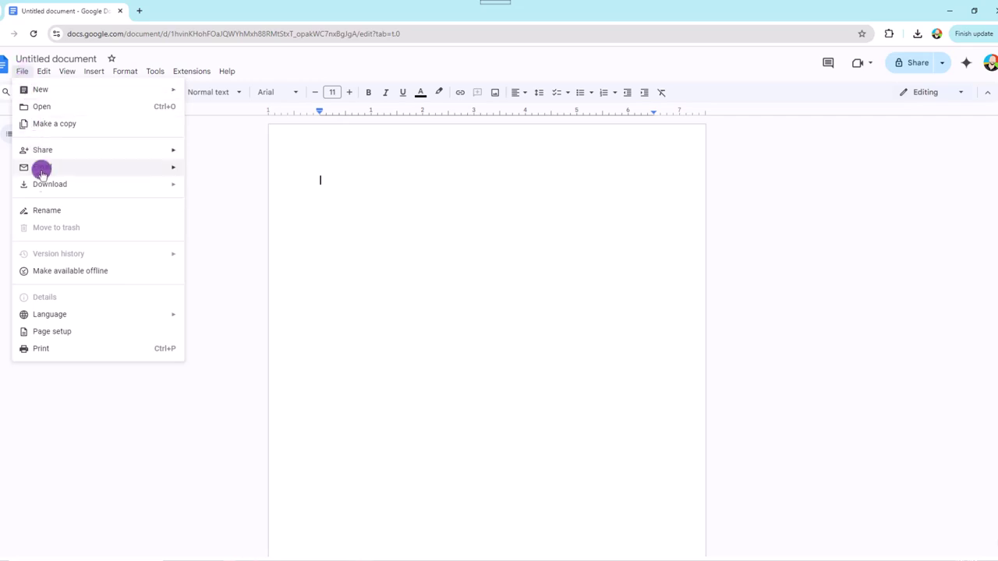
click(51, 332)
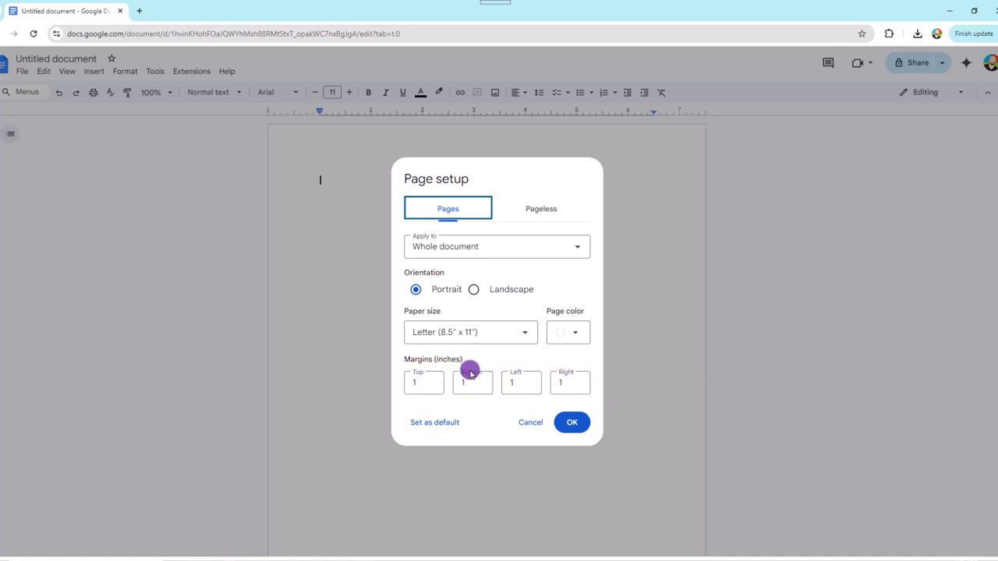
double_click(406, 382)
text(.5)
click(457, 383)
text(.5)
double_click(507, 383)
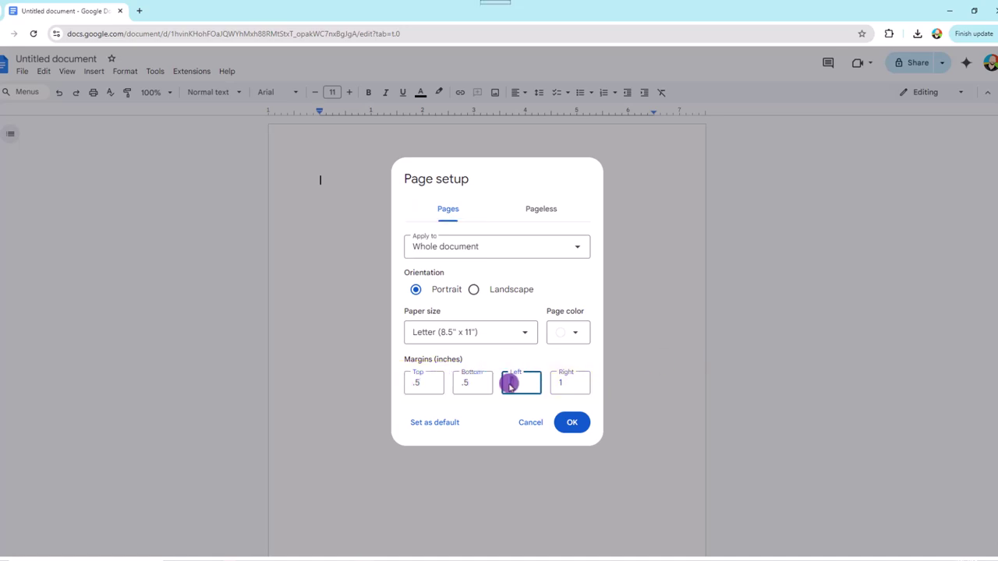
text(.5)
double_click(553, 382)
text(.5)
key(Return)
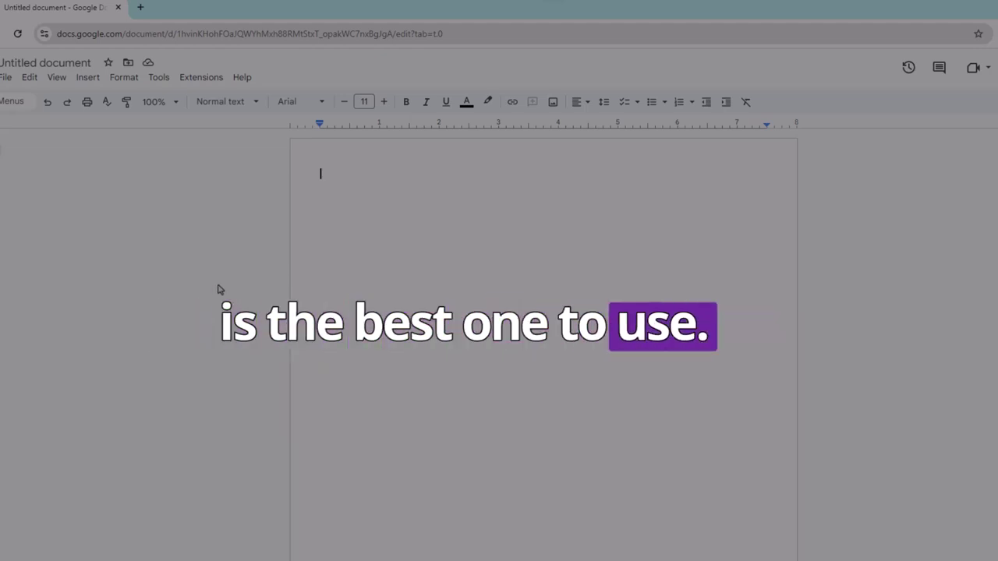
Center the first line, type the name, and add a pipe-separated city, phone, e-mail and LinkedIn line.
click(985, 371)
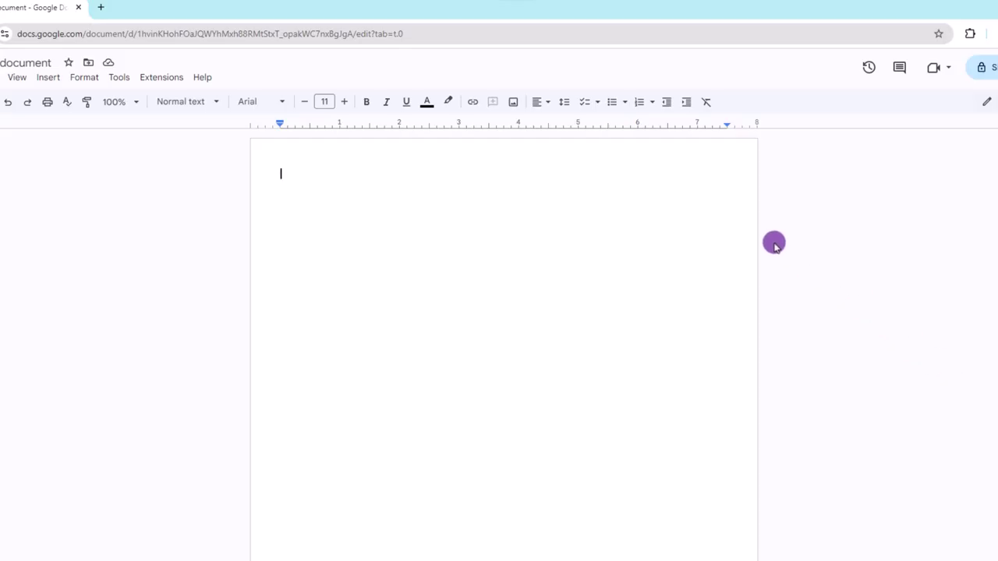
click(543, 102)
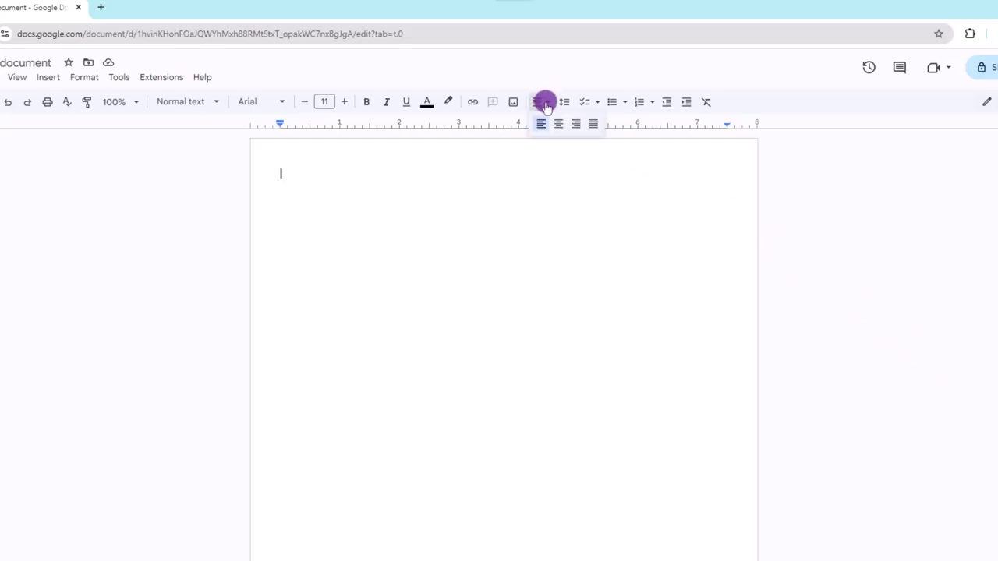
click(560, 125)
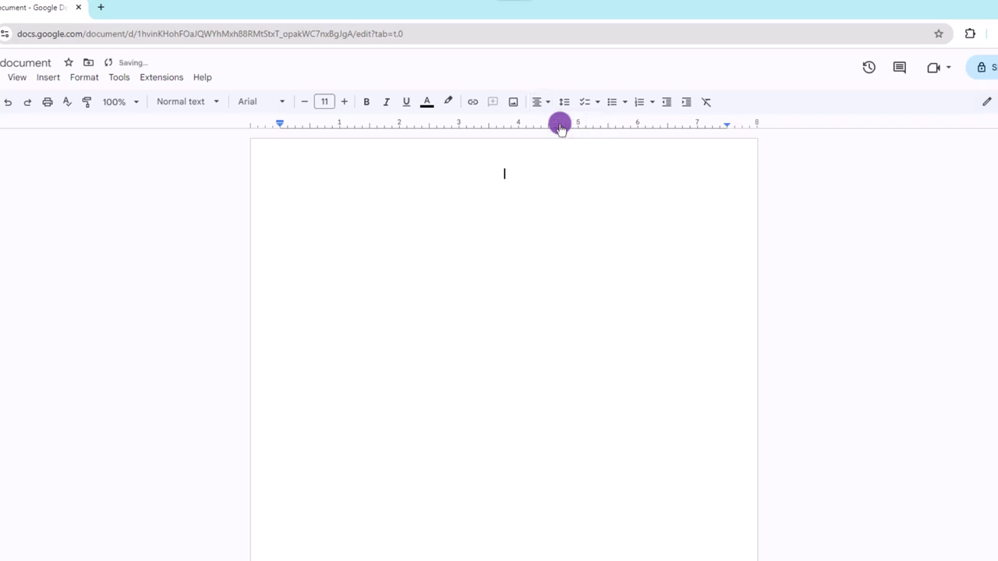
text(Professor Cubs)
key(Return)
text(Somewhere, )
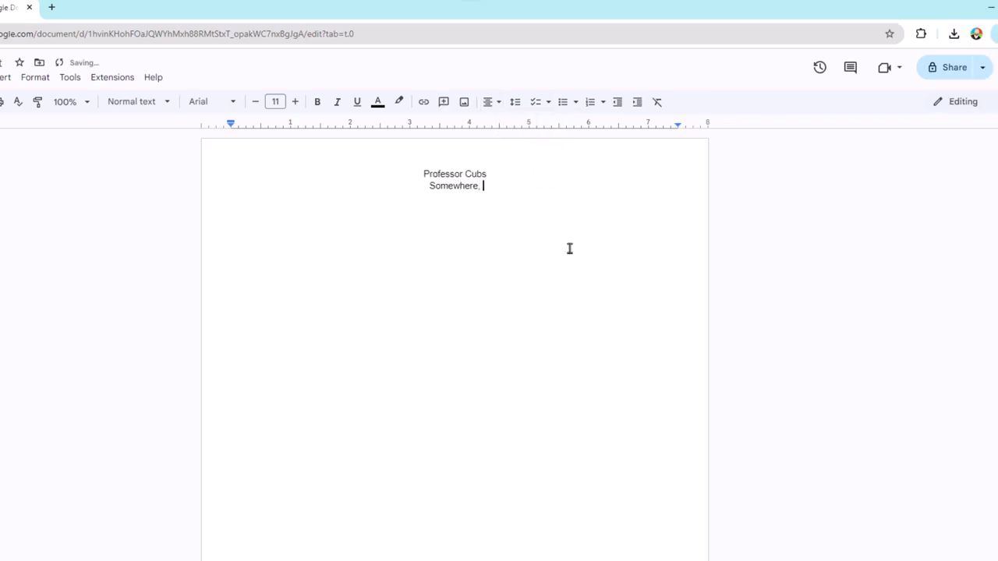
text(USA 90210 | 212-555-1212 | Prof@)
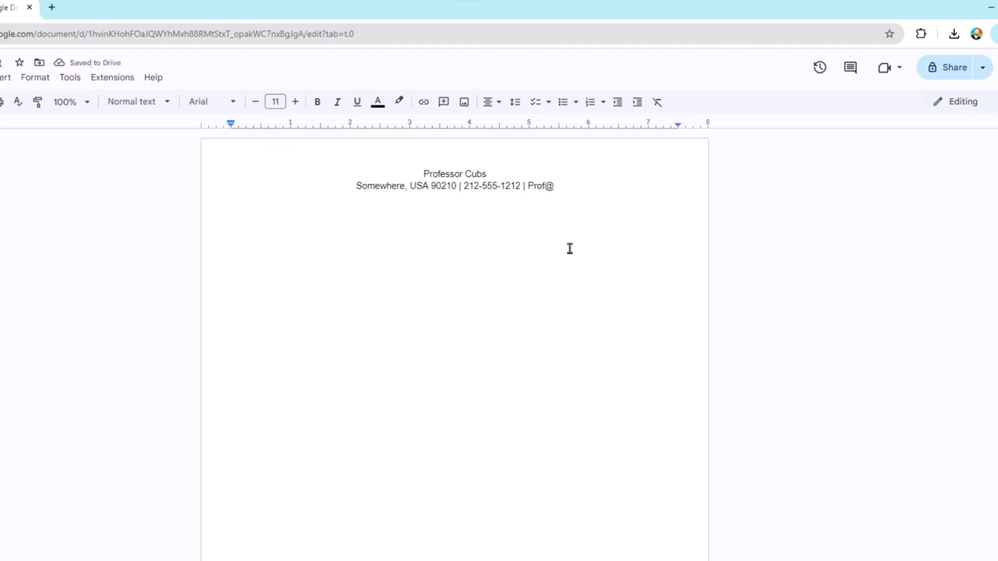
text(fakeemail.com |)
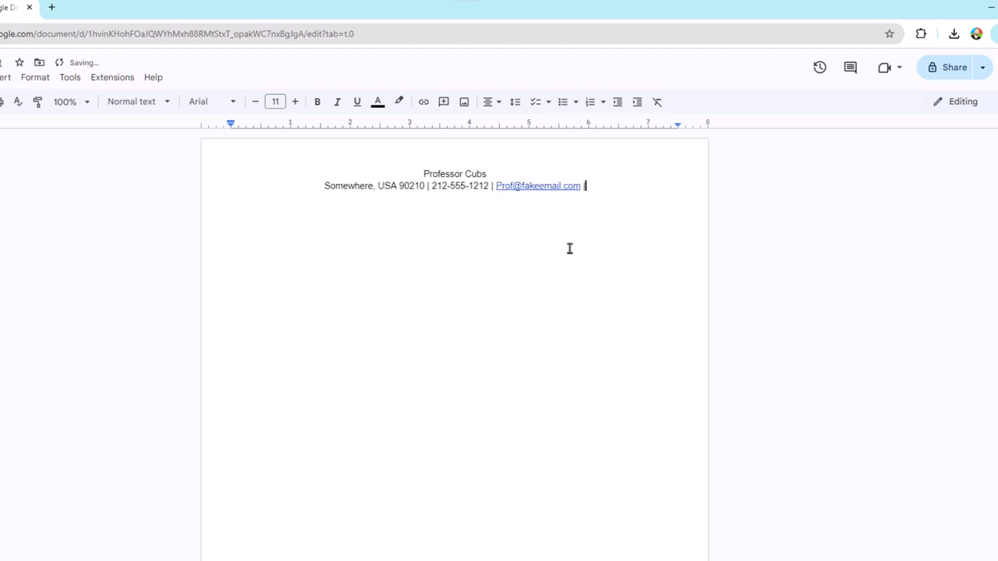
text( LinkedIn.com/professor cubs)
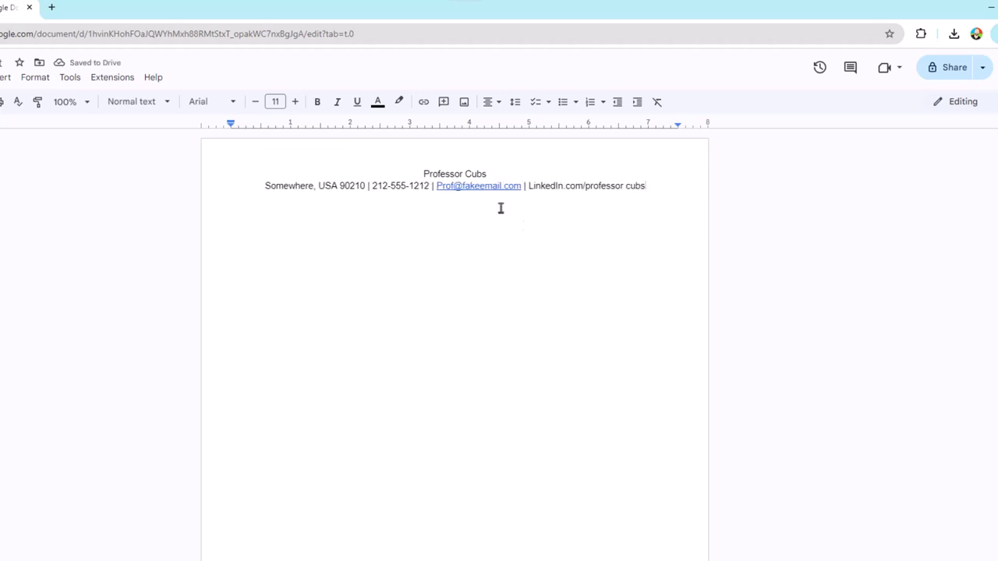
Make the name bold at 18 pt.
drag(422, 171, 506, 170)
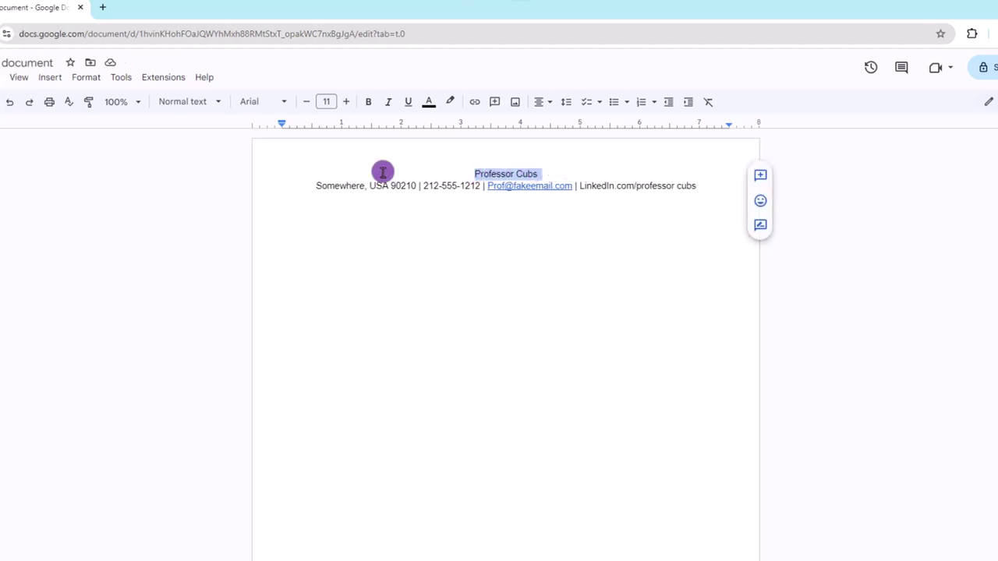
click(368, 101)
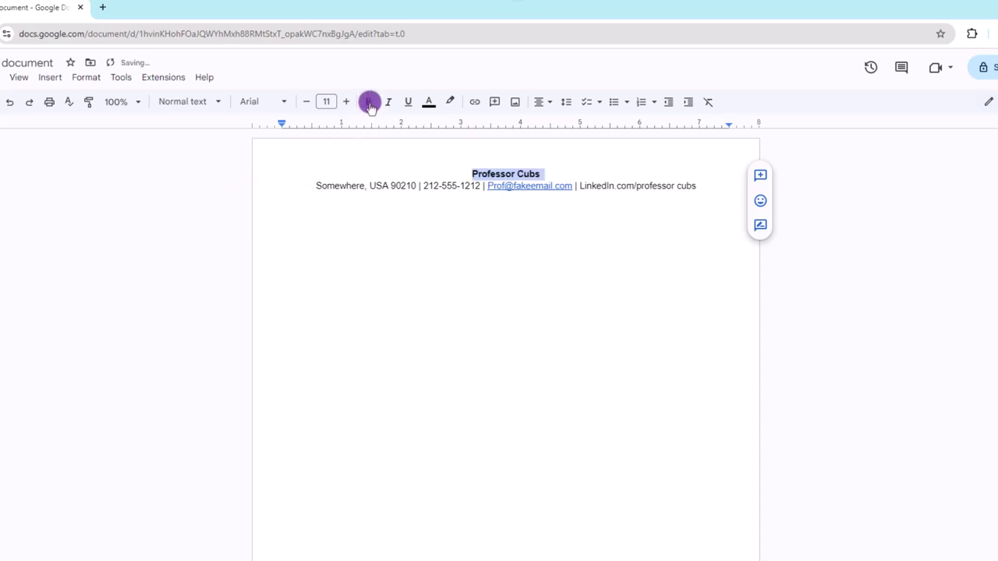
click(328, 102)
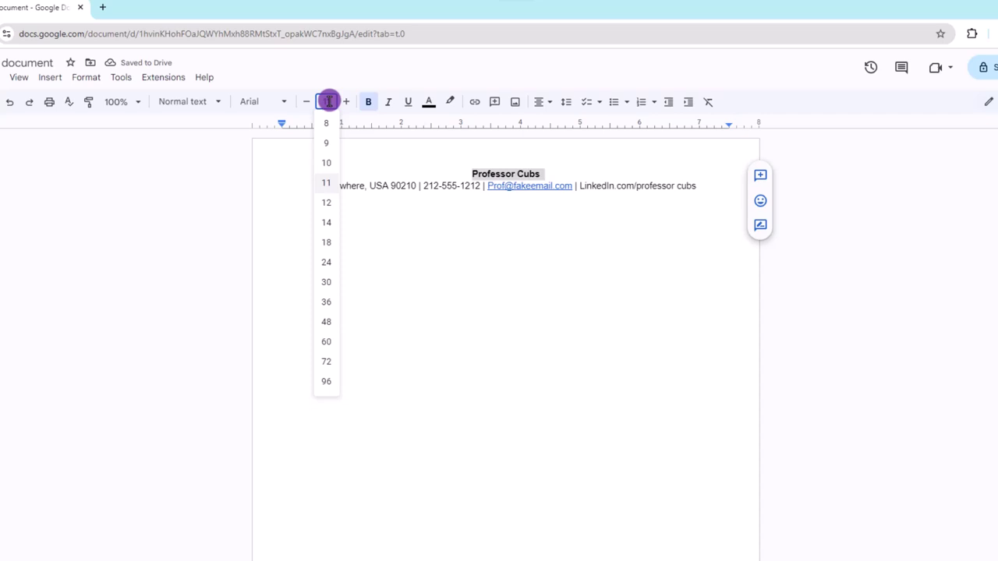
click(326, 242)
Start a new empty line below the contact line.
click(586, 172)
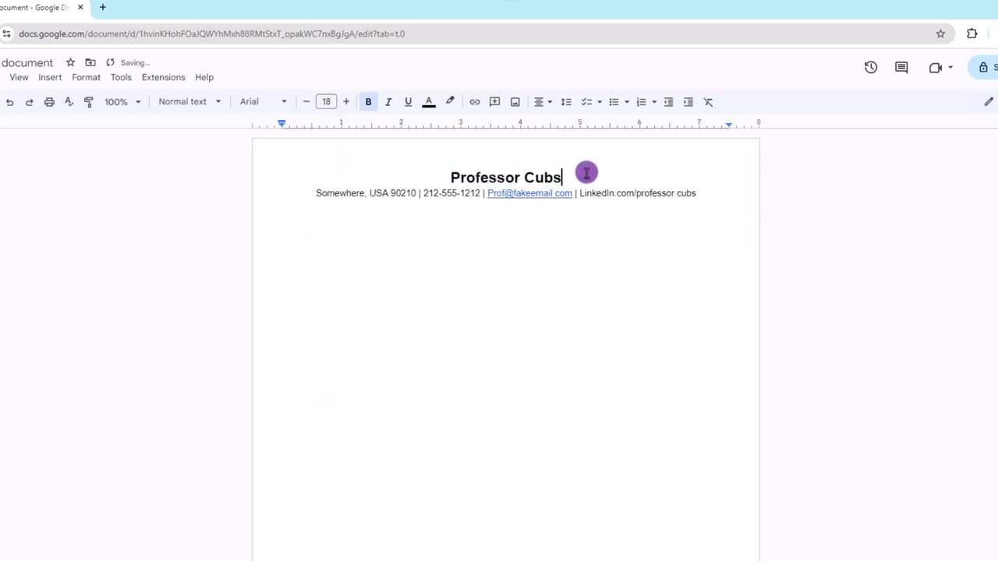
key(Down)
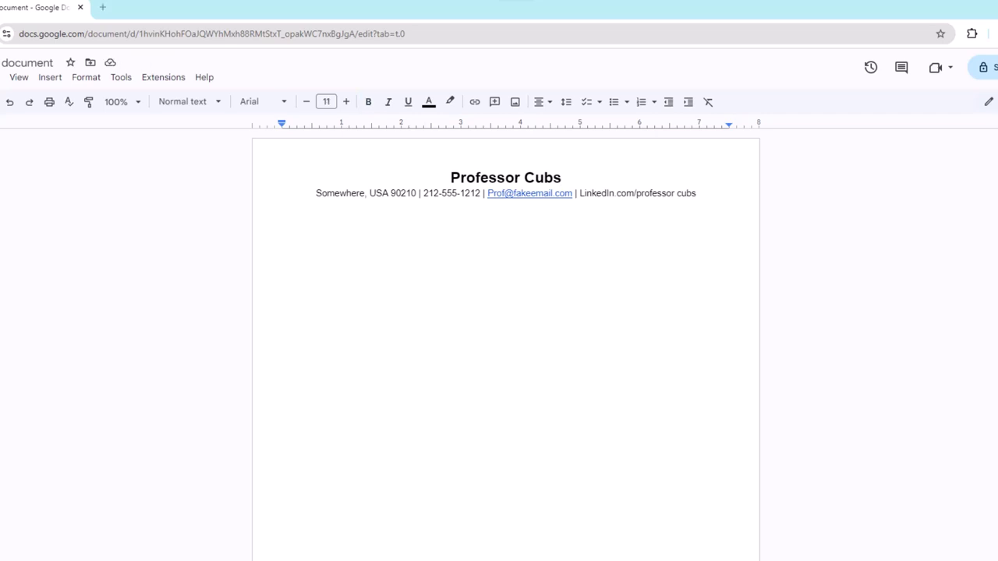
key(Return)
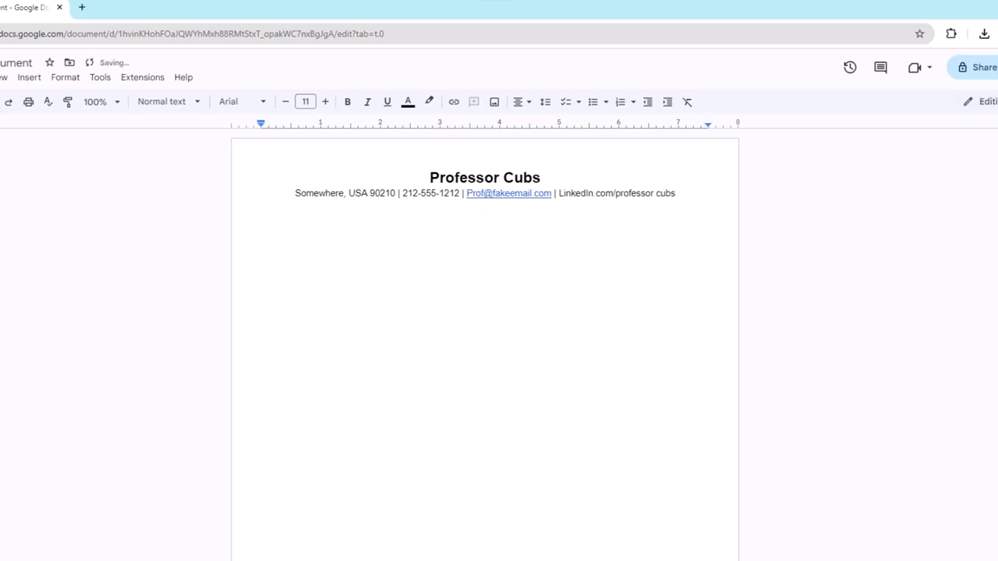
Type an 'Experience' heading and align it left.
text(Experience)
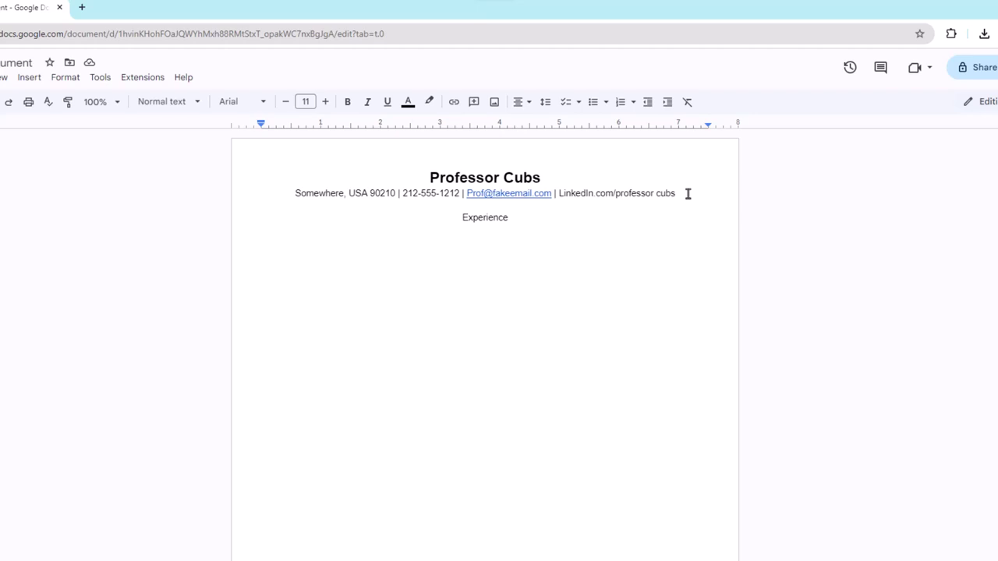
click(528, 102)
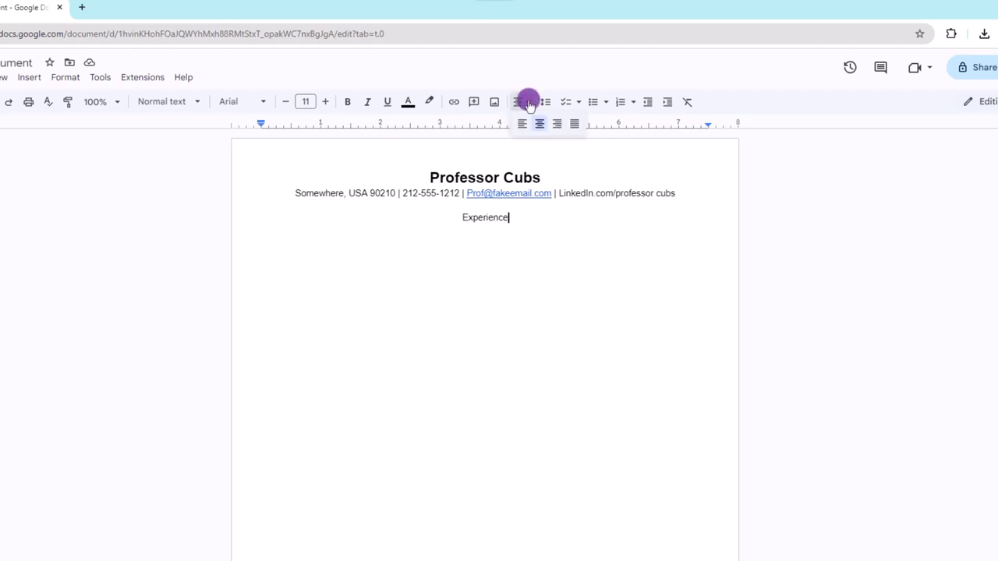
click(522, 123)
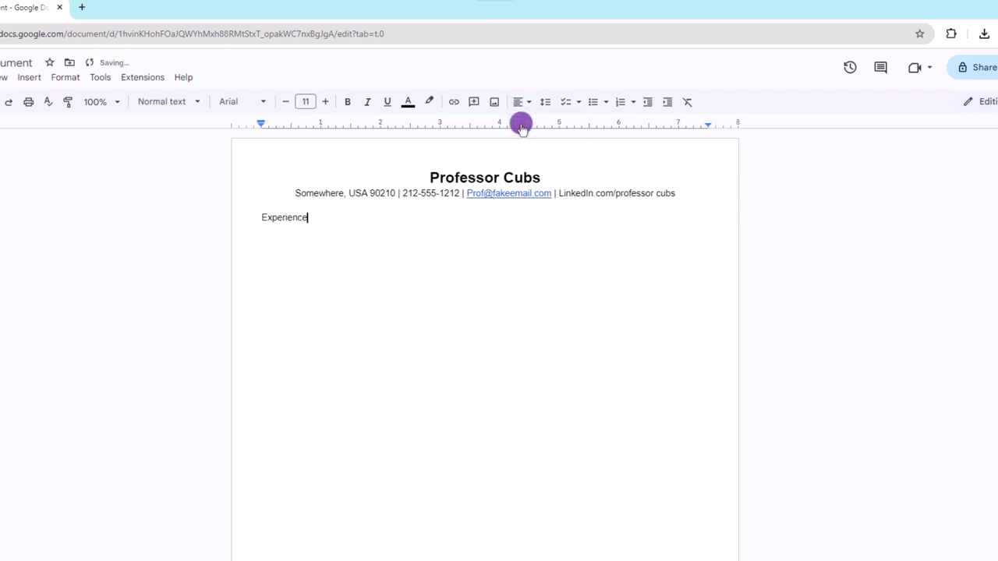
Make 'Experience' bold at 13 pt and start a new line below it.
double_click(285, 218)
click(347, 101)
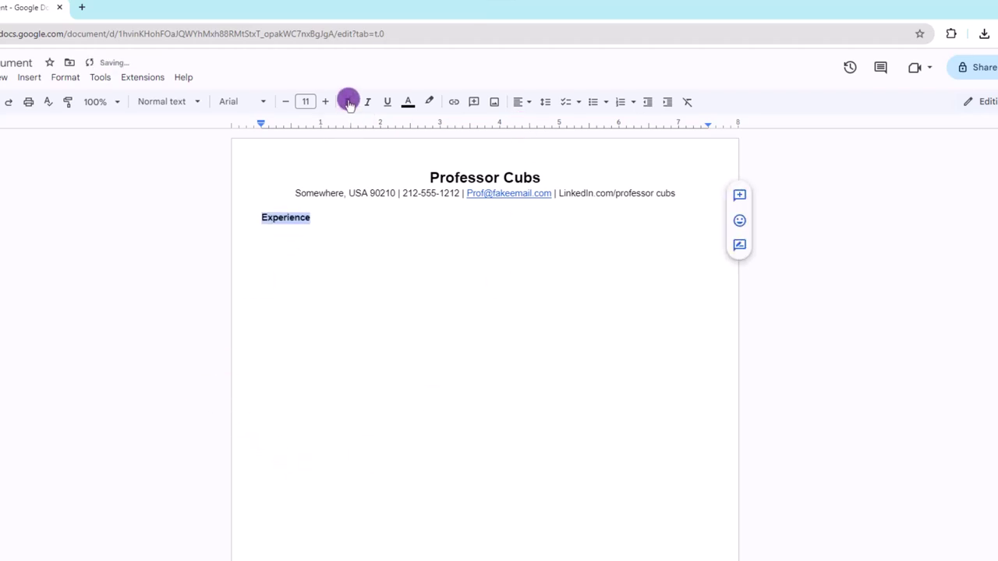
click(311, 100)
click(301, 221)
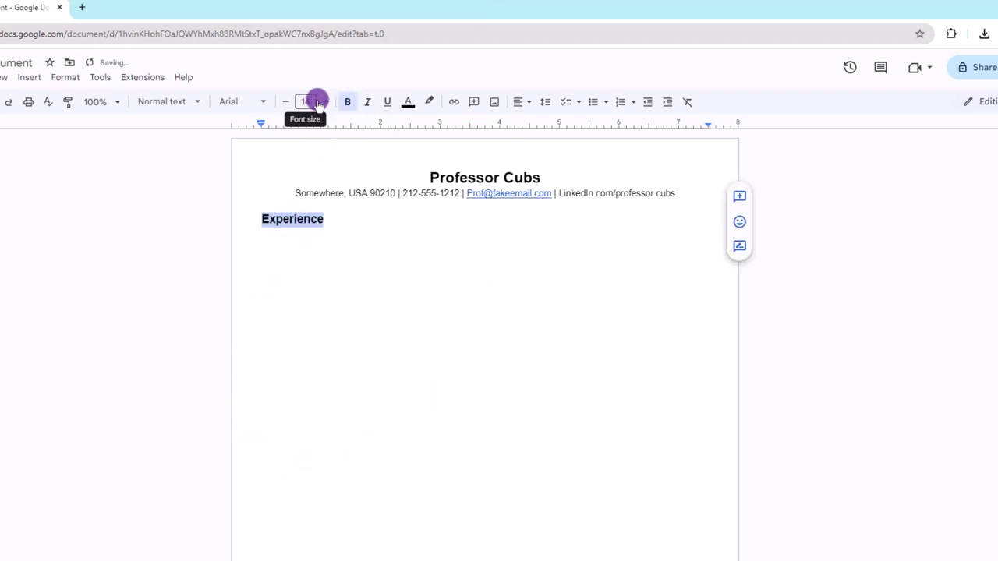
click(287, 102)
click(348, 223)
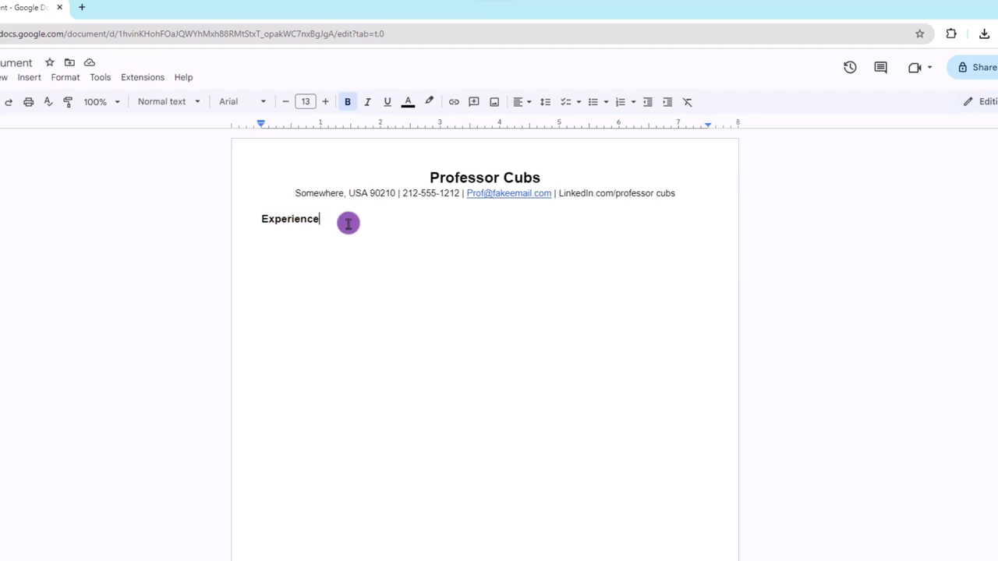
key(Return)
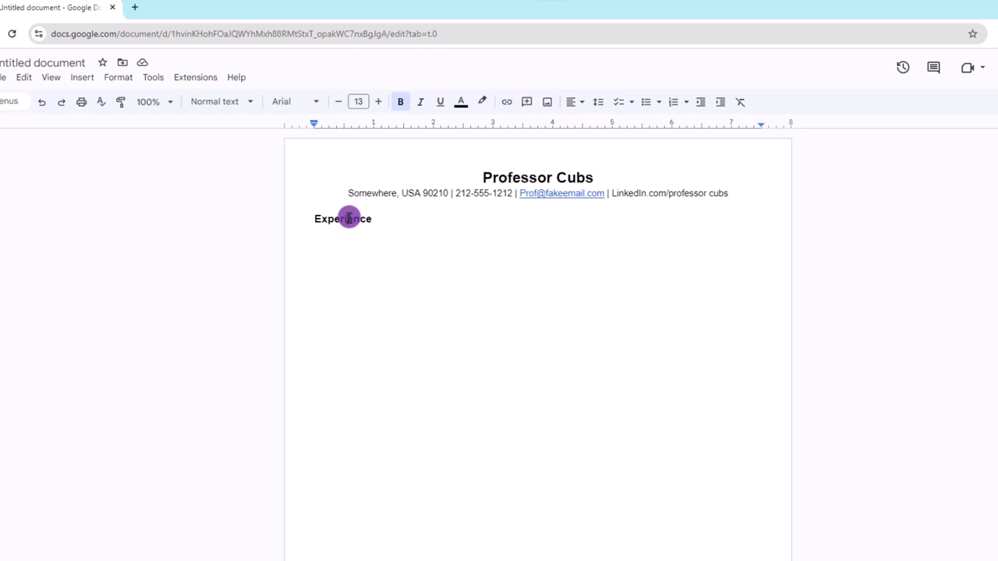
Add a solid 1 pt bottom border under the Experience heading via Borders and shading.
click(349, 218)
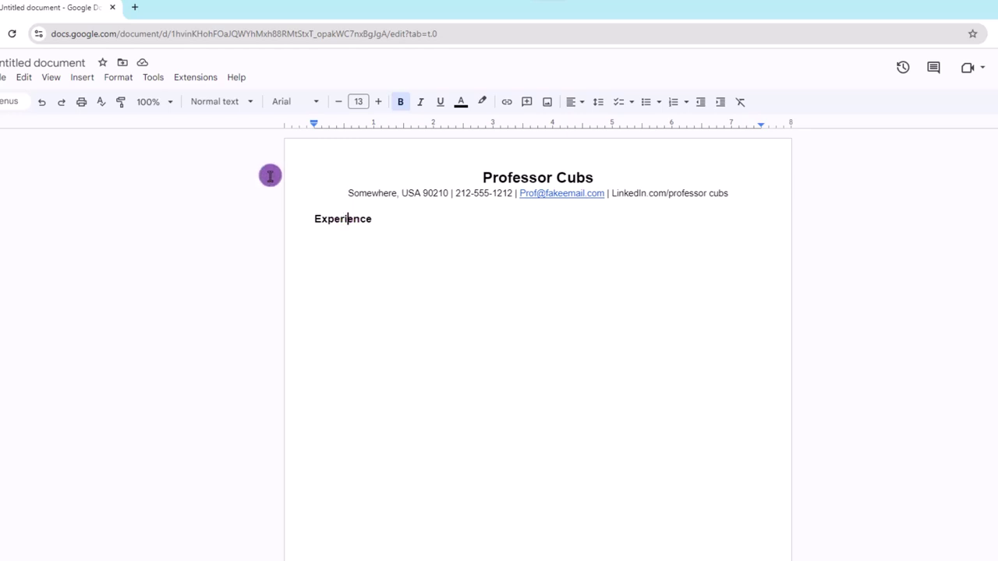
click(117, 77)
mouse_move(178, 117)
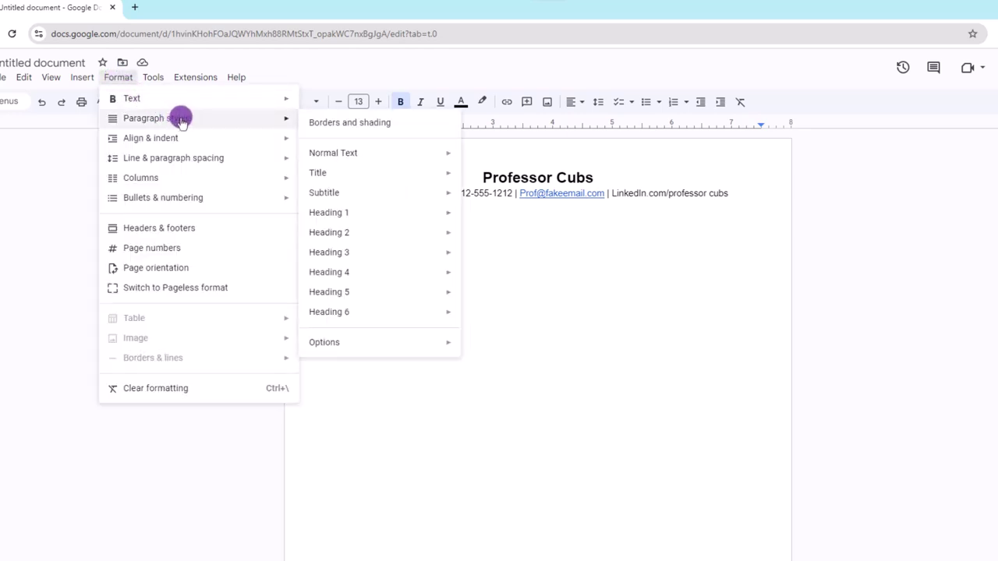
click(374, 123)
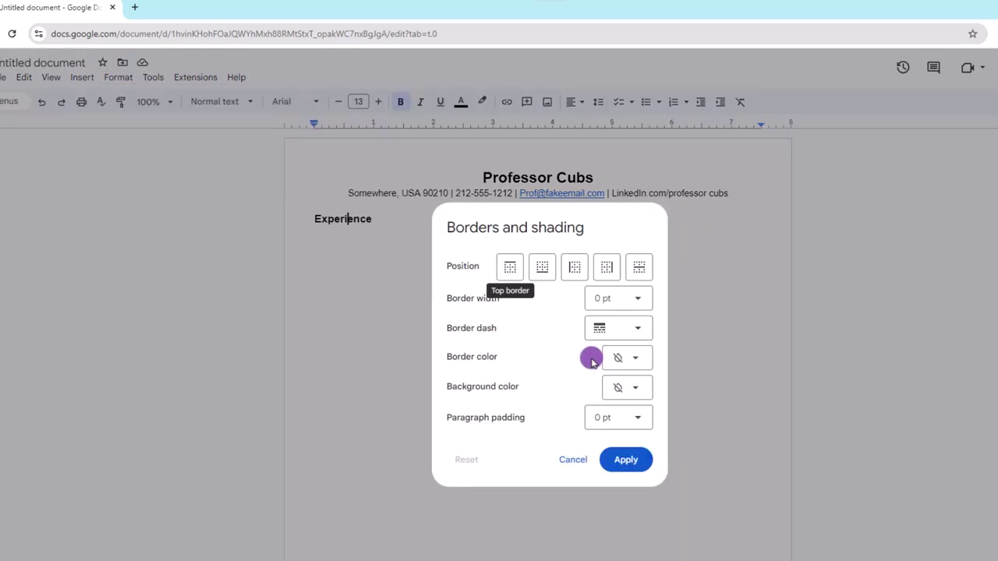
click(542, 268)
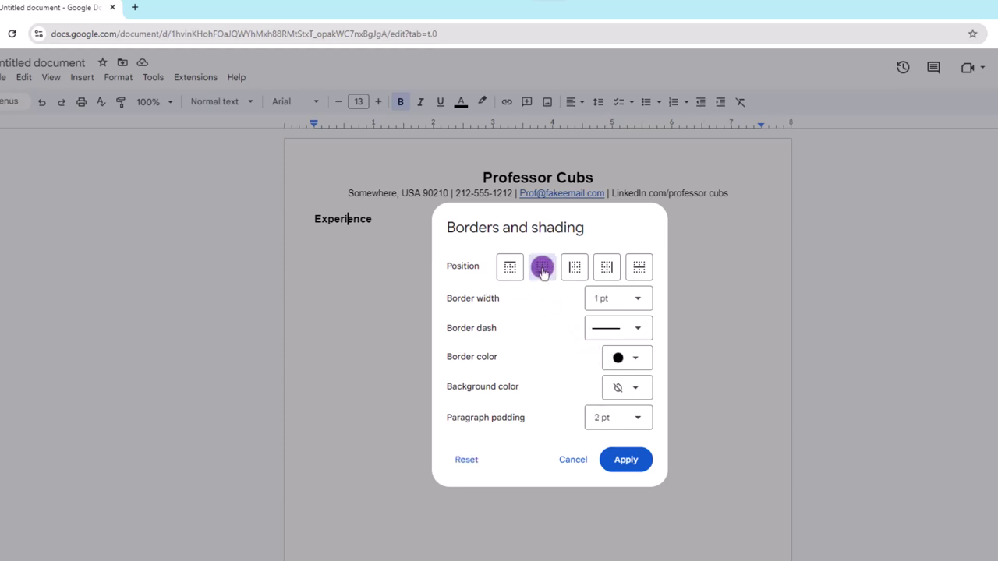
click(641, 300)
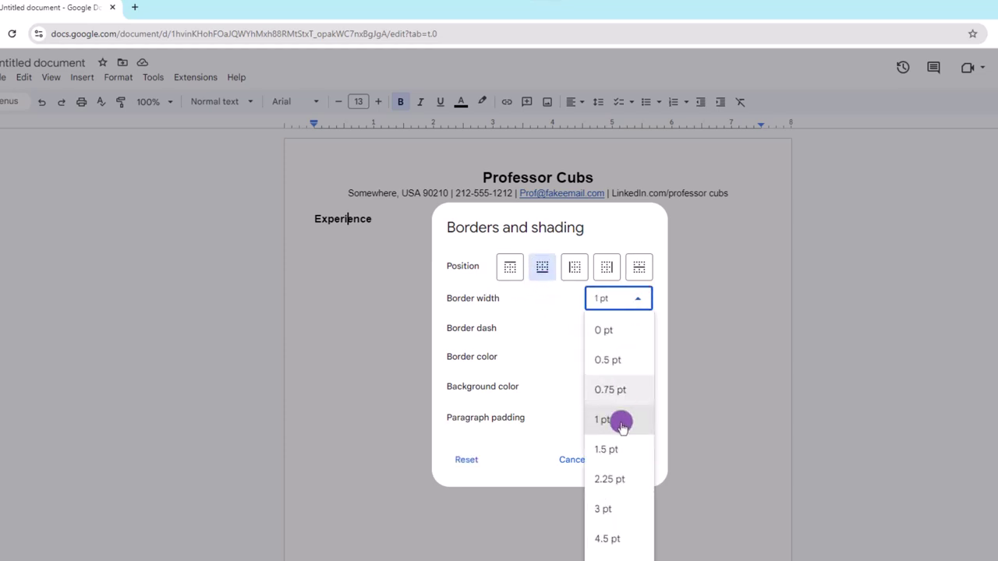
click(617, 446)
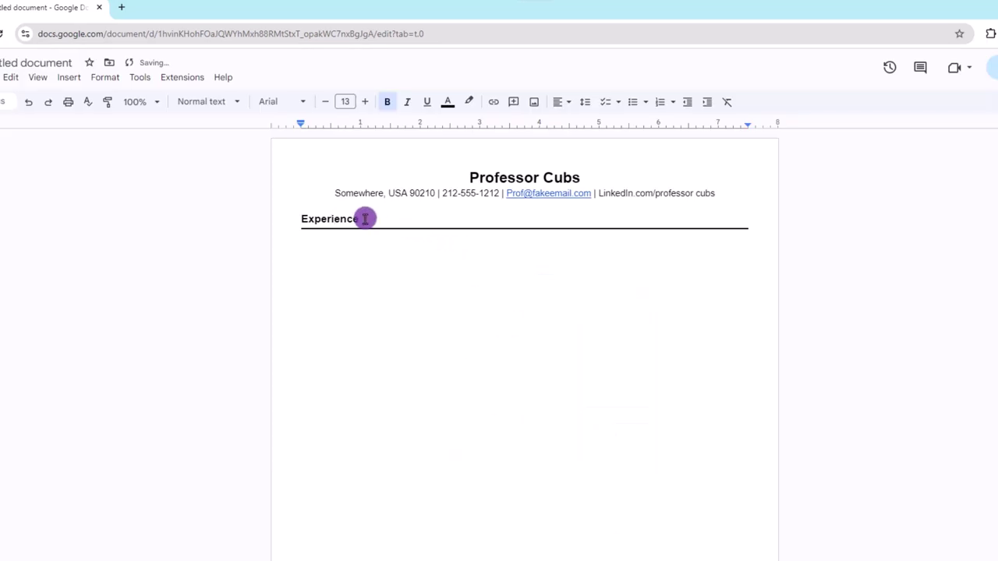
Copy the bordered Experience heading and paste two copies further down the page.
drag(295, 225, 348, 229)
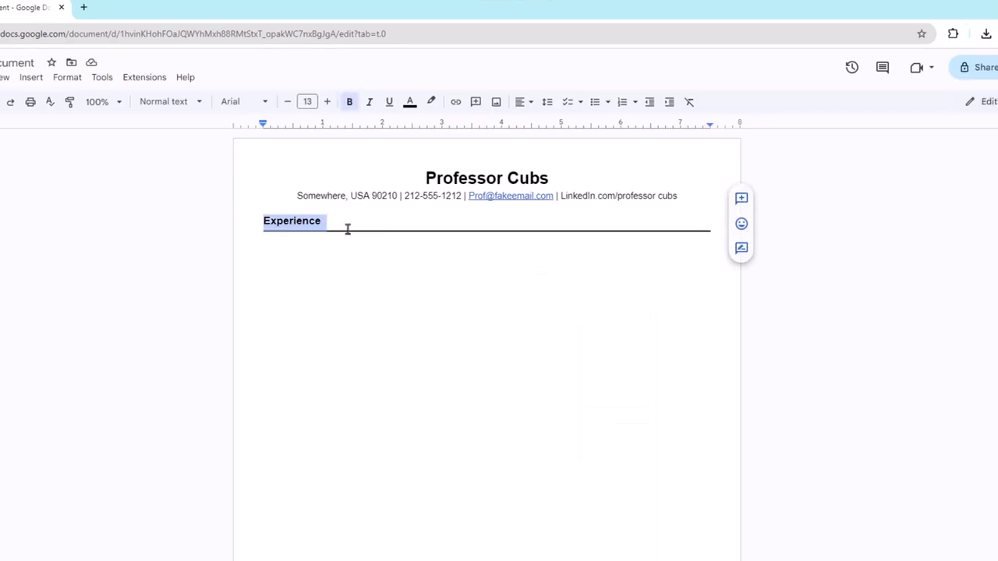
right_click(312, 225)
click(349, 257)
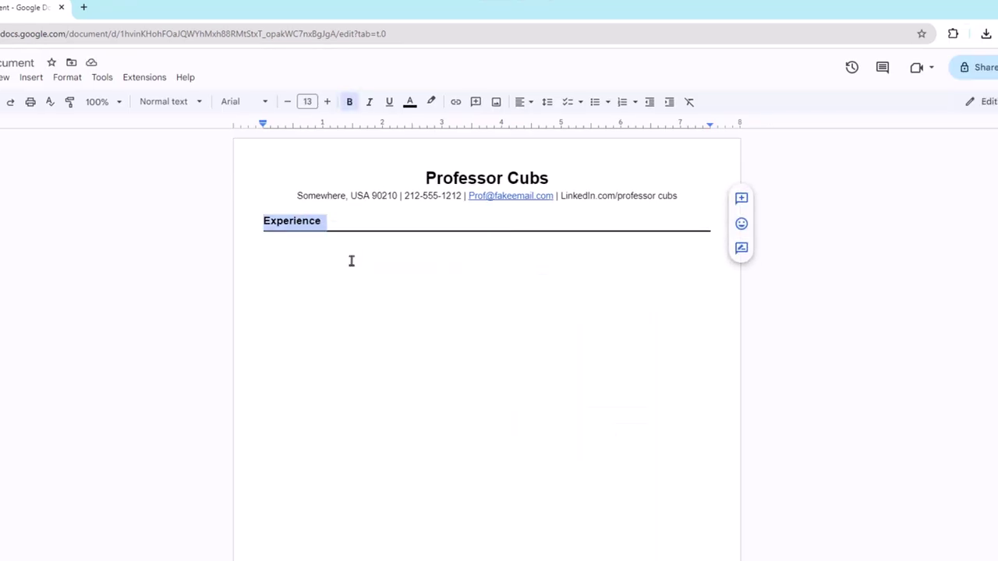
click(272, 298)
key(Return)
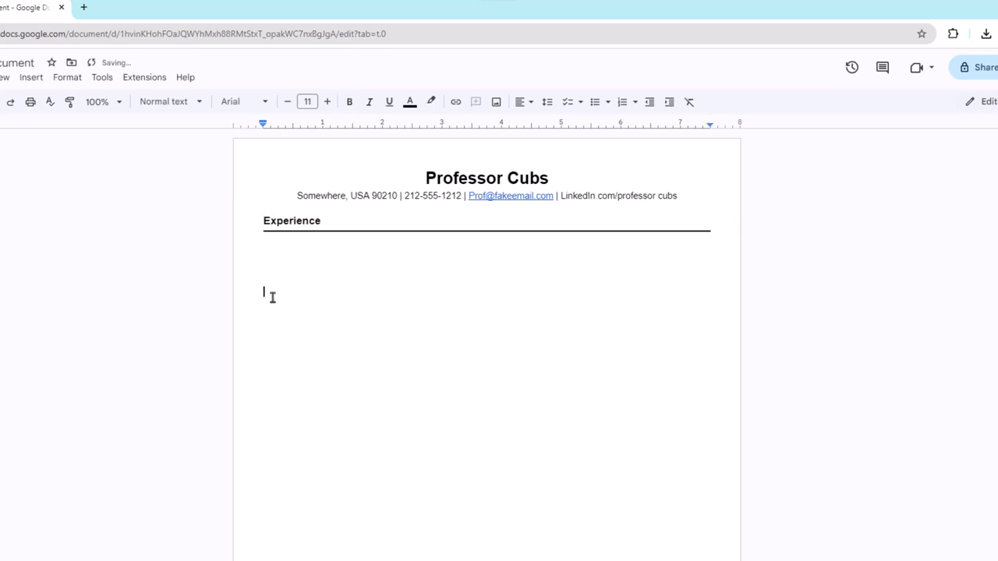
key(ctrl+v)
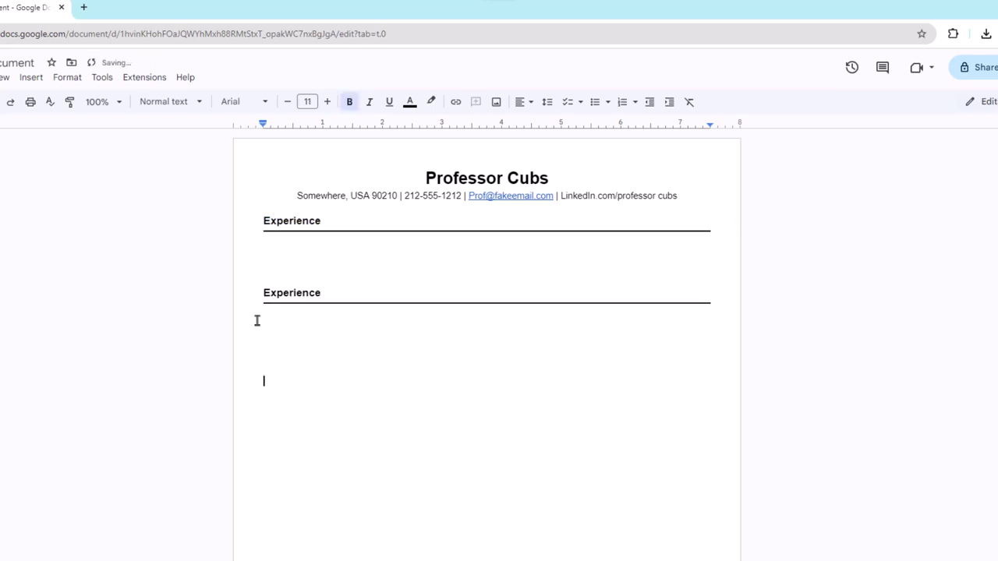
key(ctrl+v)
key(Return)
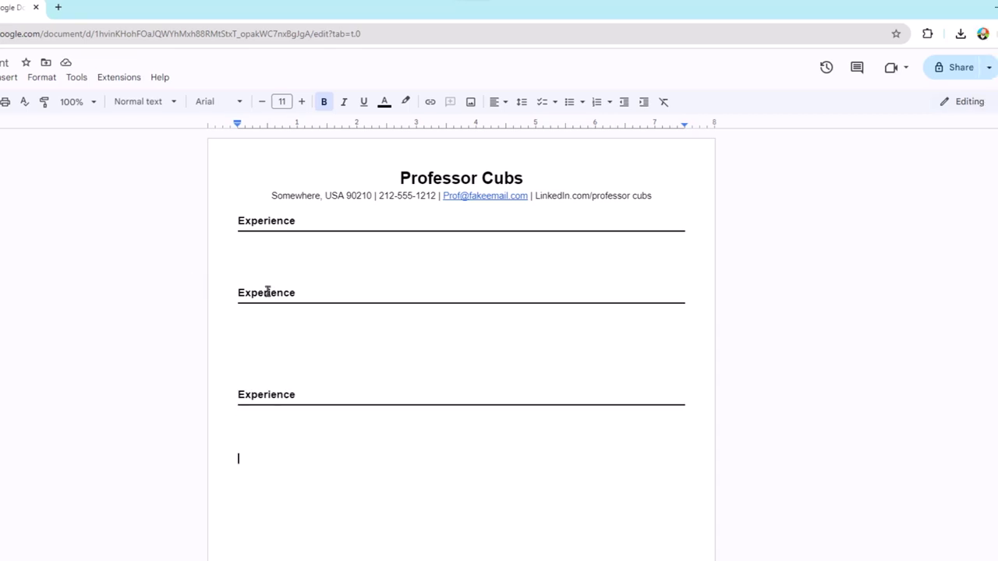
Rename the two copies to 'Education' and 'Relevant Skills'.
double_click(267, 292)
text(Education)
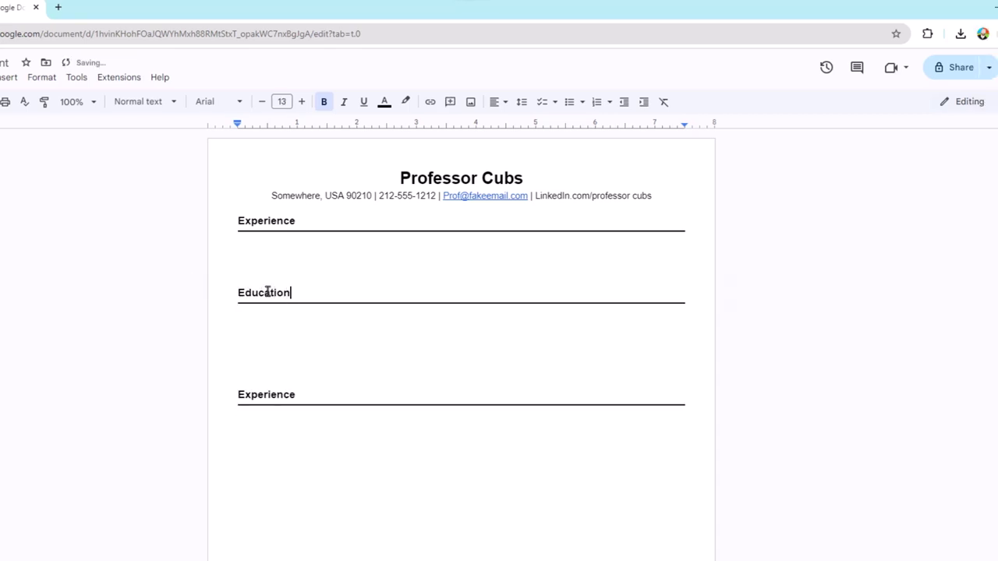
double_click(268, 396)
text(Relevant Skilsdls)
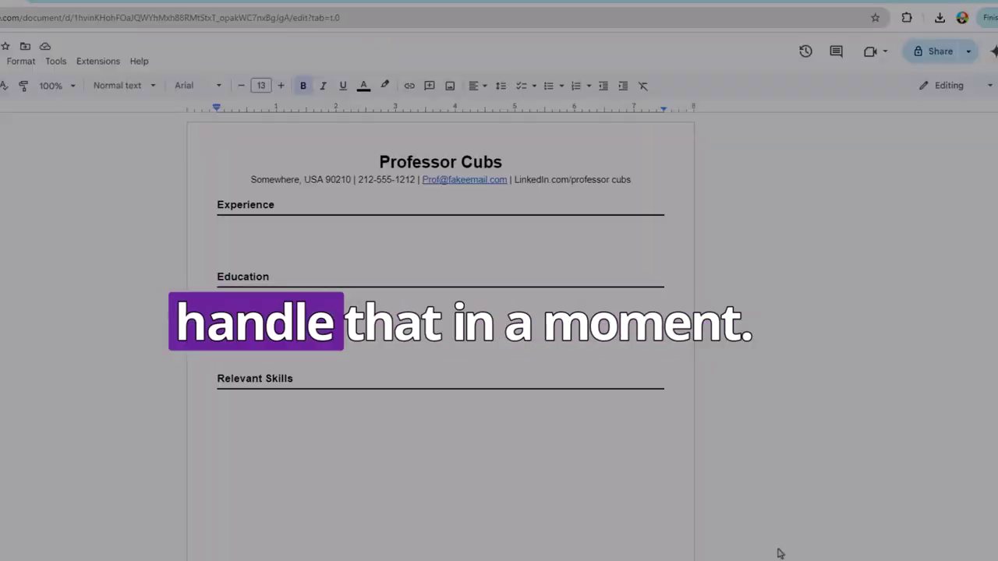
Type 'XYZ Marketing Agency' on the empty line under the Experience heading.
text(x)
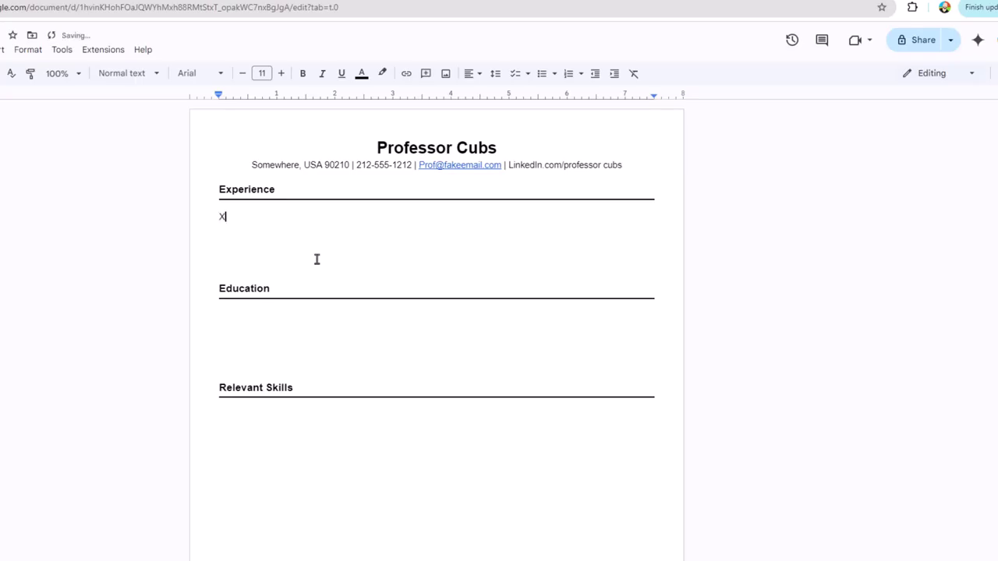
text(YZ Marketing Agency)
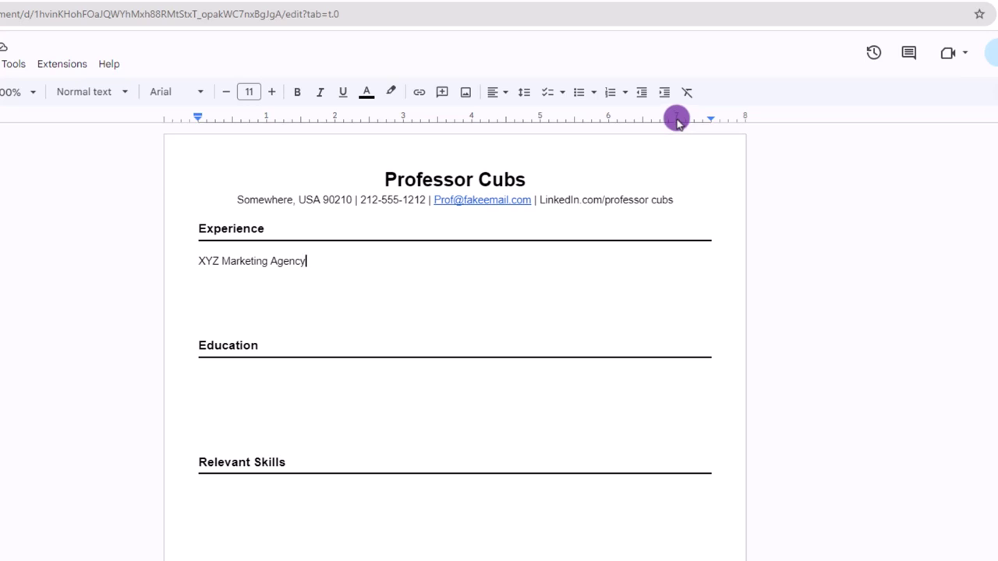
Add a right tab stop near 7 inches and tab the dates 05/2019 - 10/2024 after the company name.
right_click(677, 122)
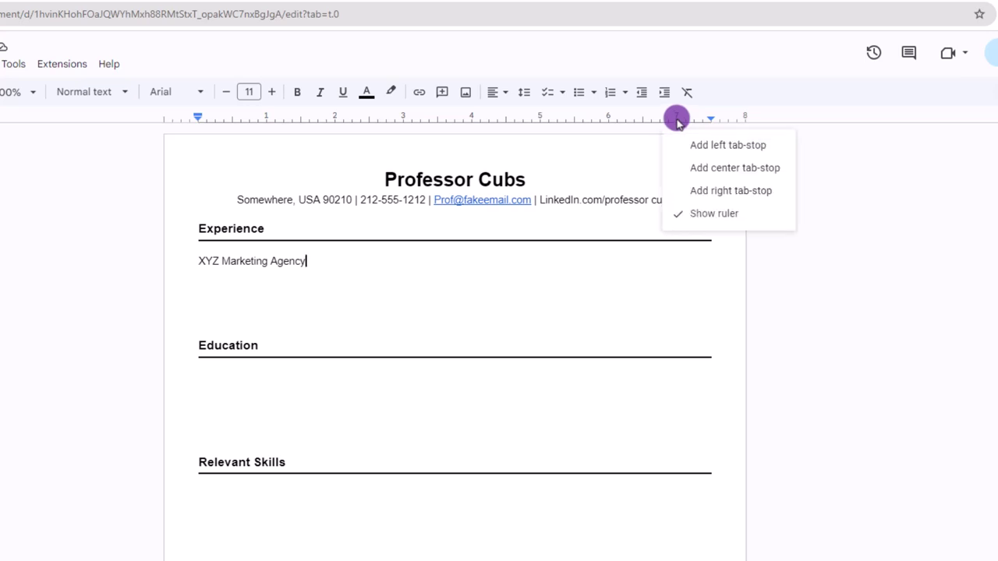
click(747, 200)
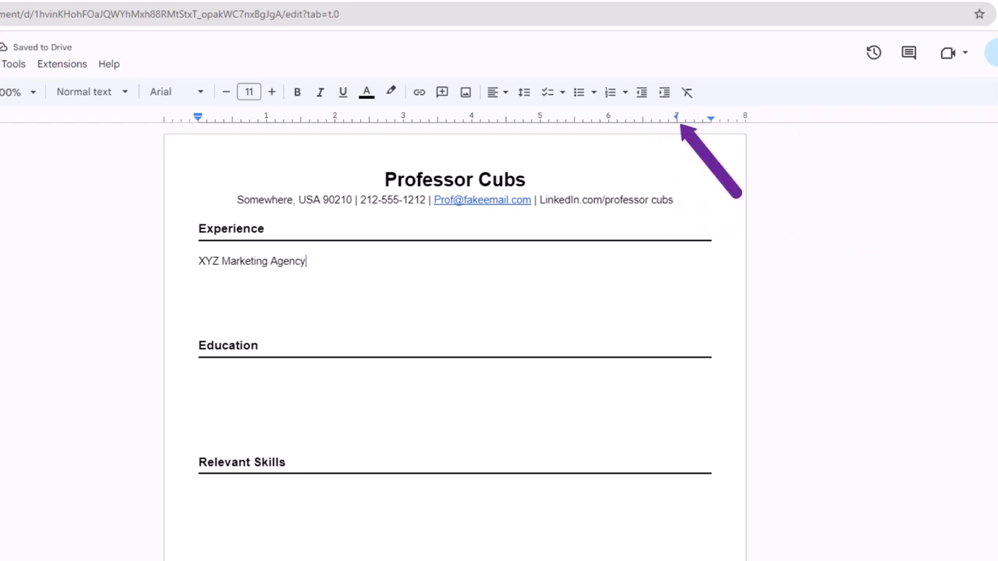
click(330, 260)
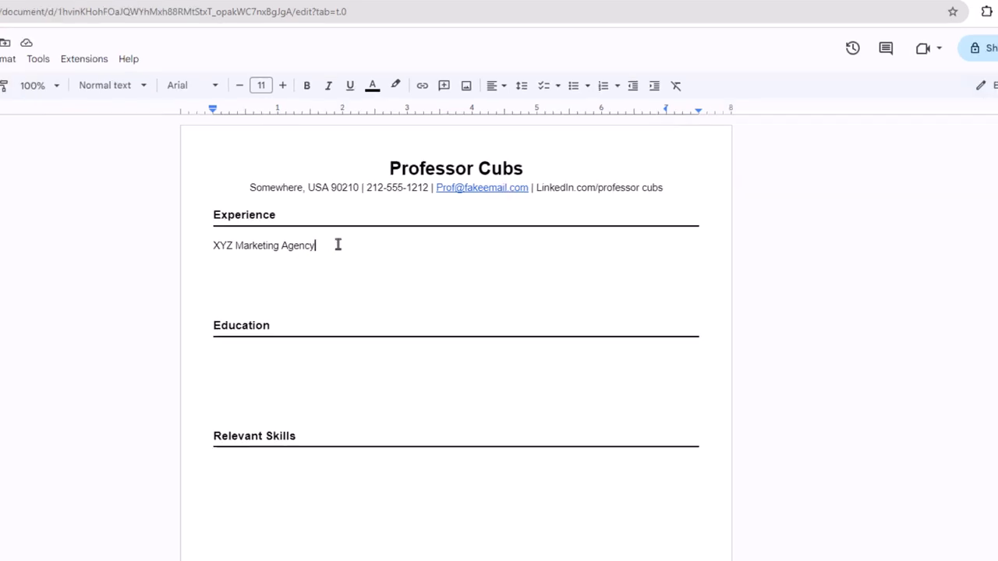
key(Tab)
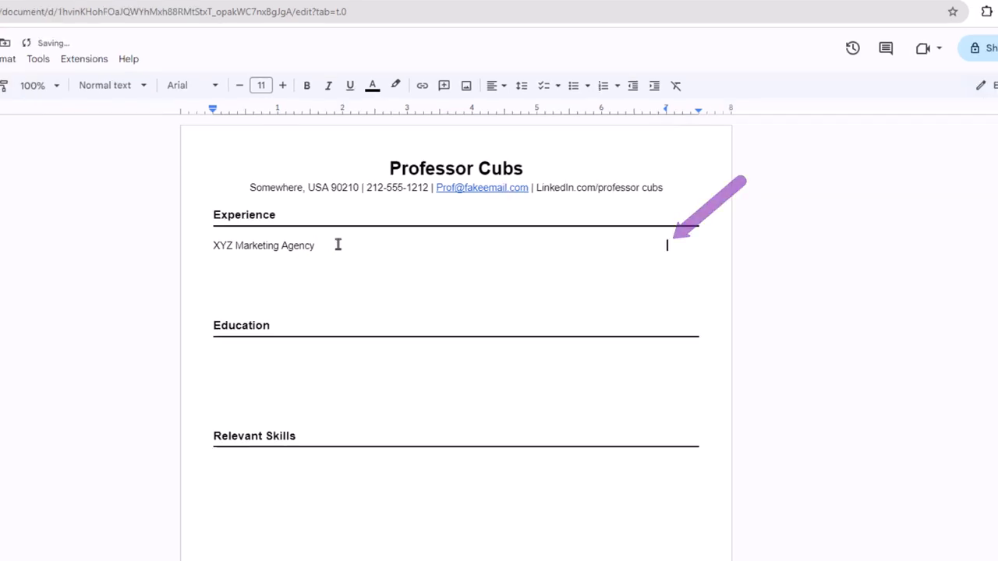
text(9 - )
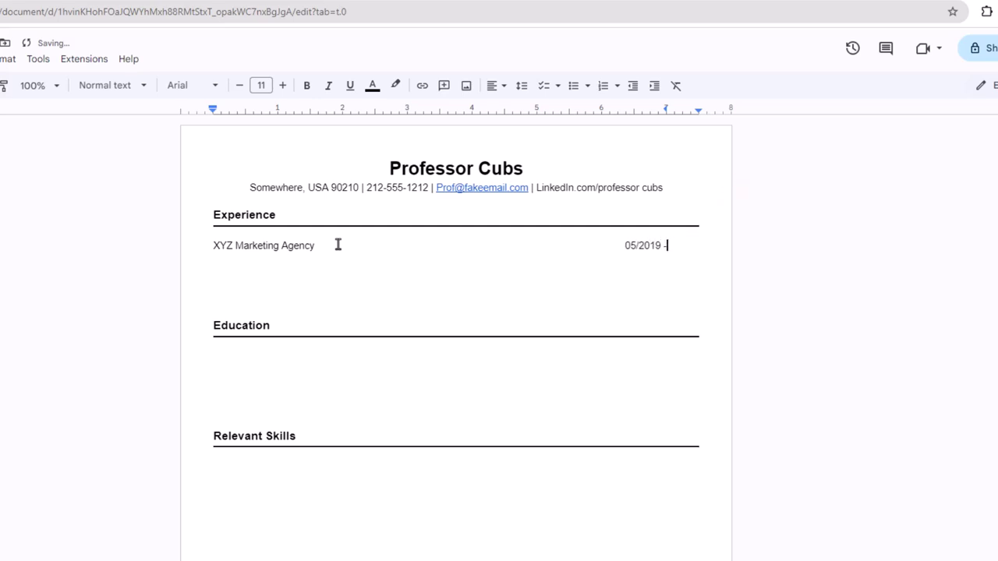
text(10/2024)
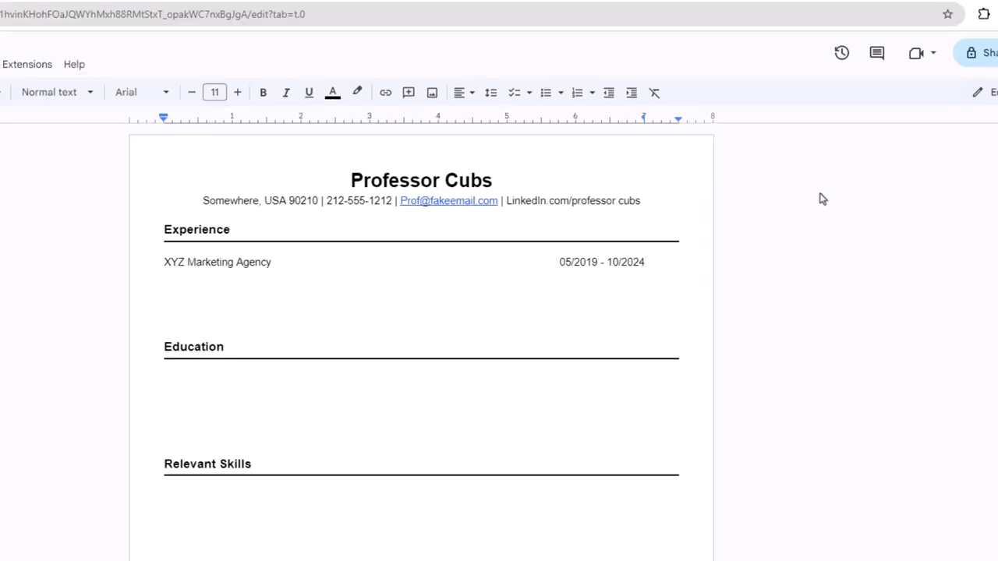
Move the right tab stop to 7 inches, then add 'My Job Title Here' and the achievement paragraphs.
drag(643, 118, 679, 218)
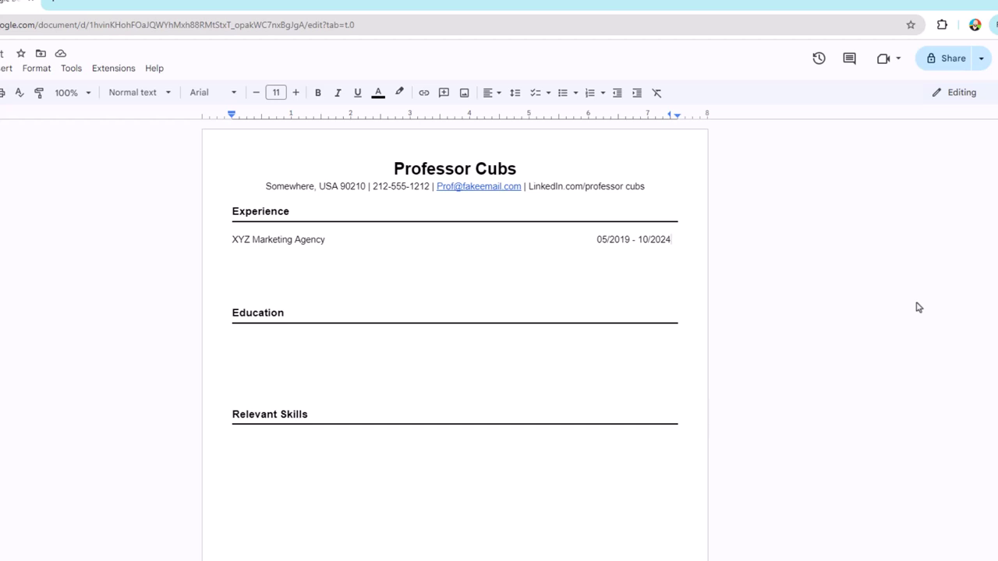
key(Return)
text(My Job Title Here)
key(Return)
key(Return)
text(Developed, implemented)
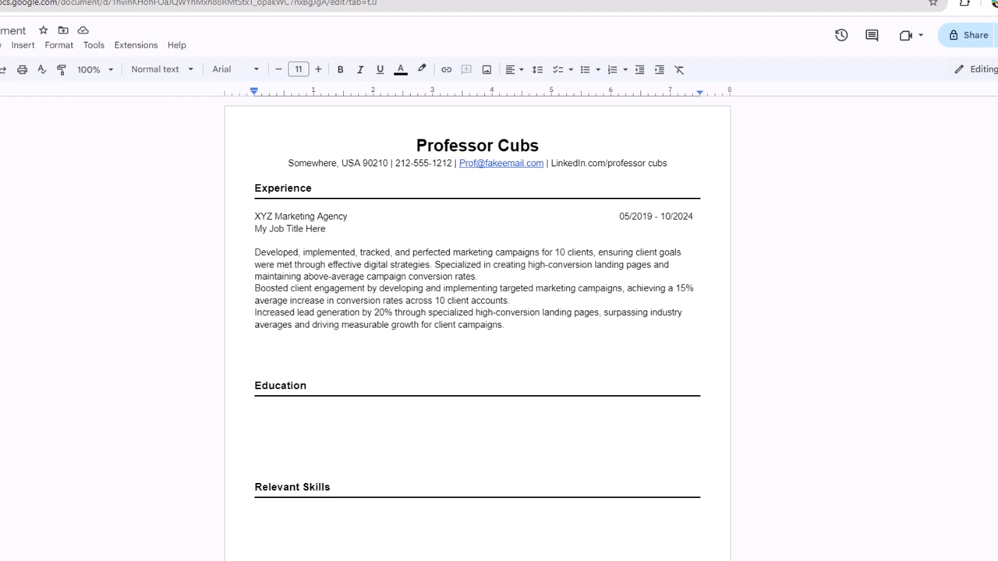
Bullet the three XYZ achievements and enter the Mana Private Equity dates 05/2014 - 4/2019.
drag(510, 324, 251, 252)
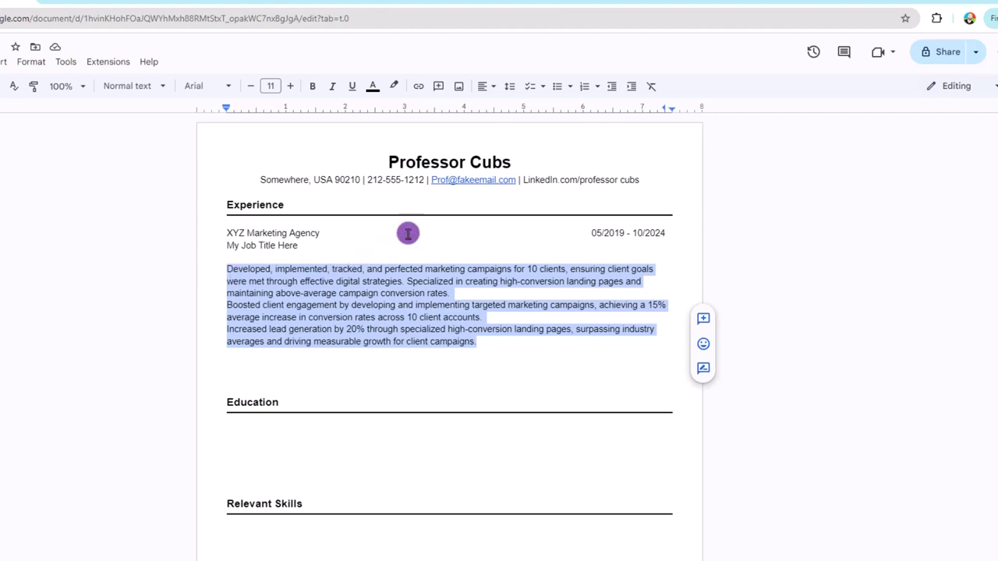
click(557, 88)
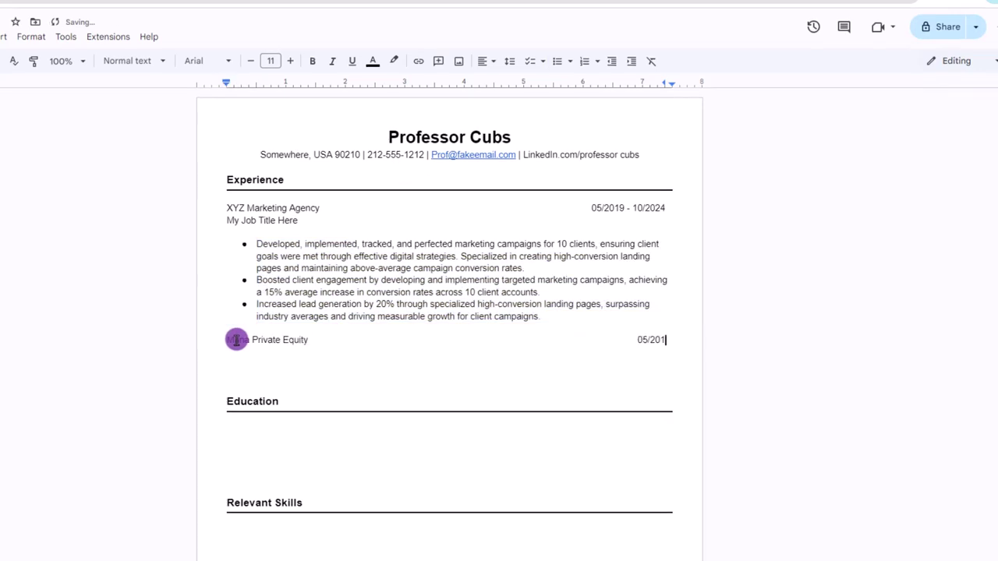
text(4 - 4/2019)
key(Return)
Add the Director title and its duty paragraphs, and turn the duties into bullets.
text(Director)
key(Return)
key(Return)
text(Directed marketing operations)
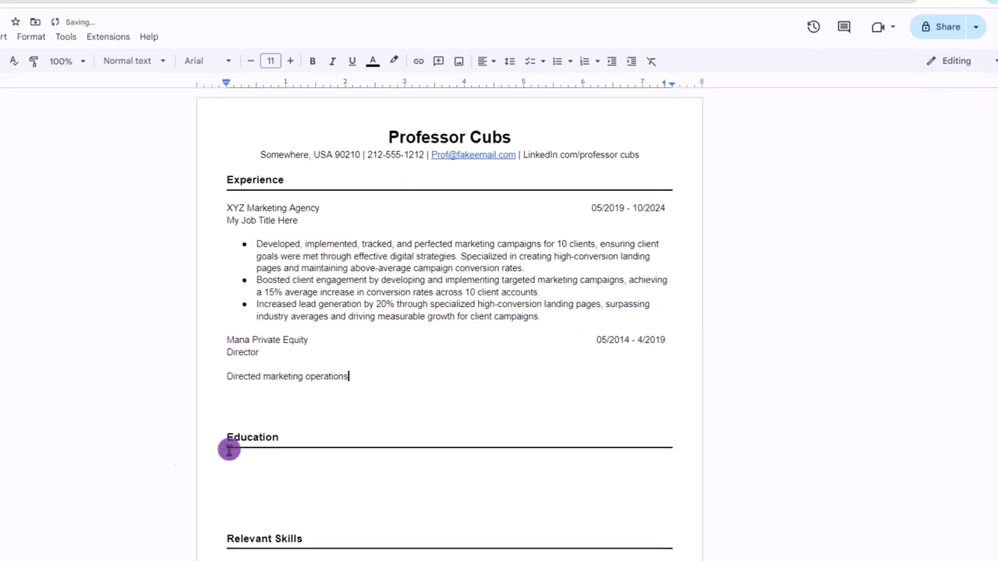
key(ctrl+v)
drag(263, 374, 227, 301)
click(557, 61)
click(323, 360)
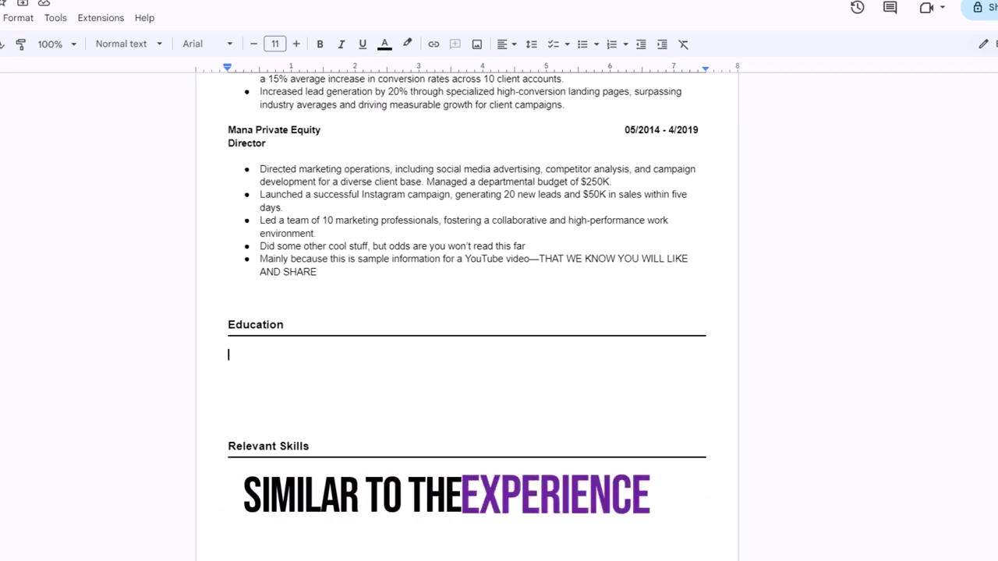
Enter 'Faber University' with dates 10/2010 - 05/2014 on a right tab stop at 7".
text(Faber University)
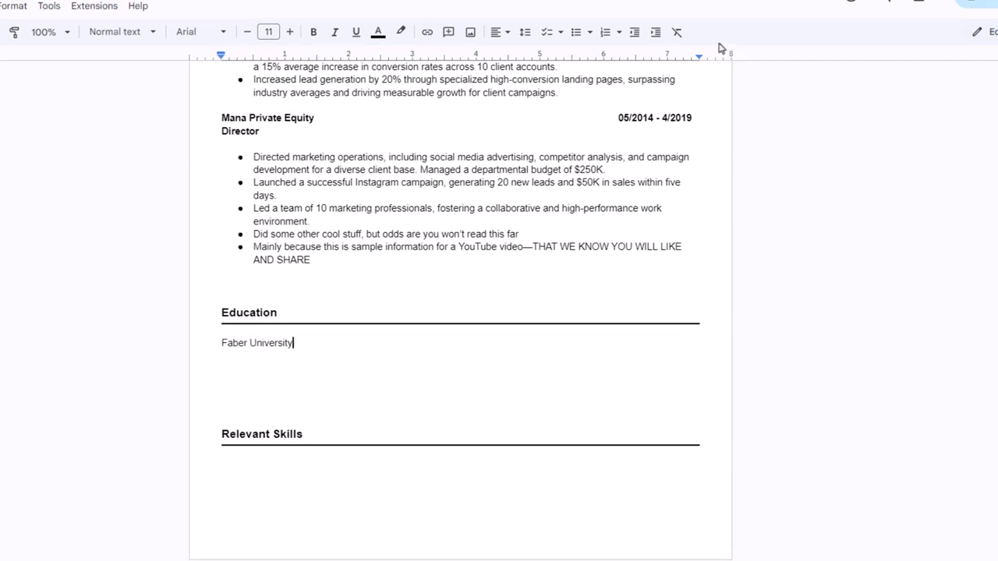
click(704, 74)
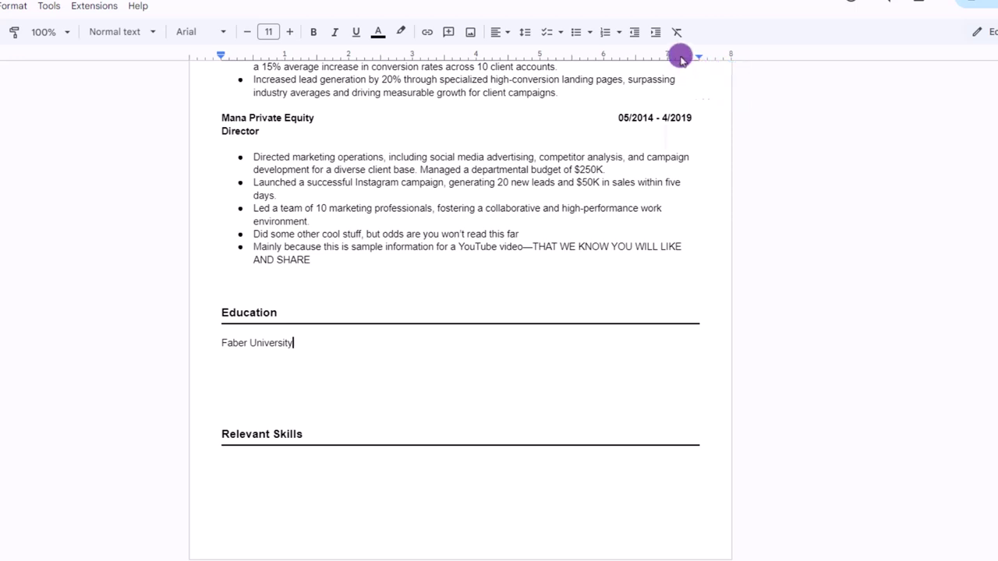
right_click(680, 58)
click(705, 123)
key(Tab)
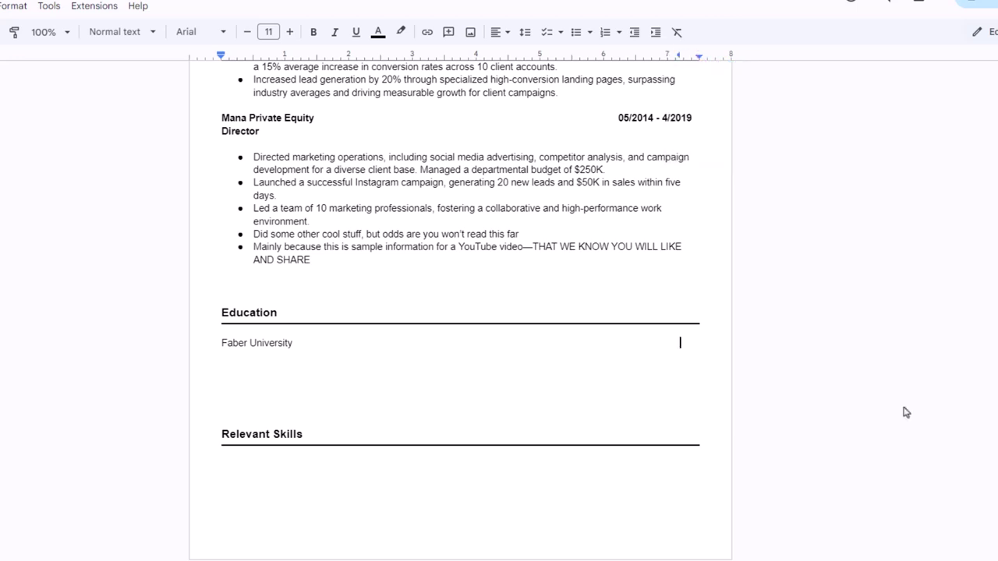
text(10/2010 - 05/2014)
Add the 'GPA 4.0 Yay!' line and the double-secret-probation note, then remove extra blank lines above Relevant Skills.
key(Return)
text(Majored in screwing up - )
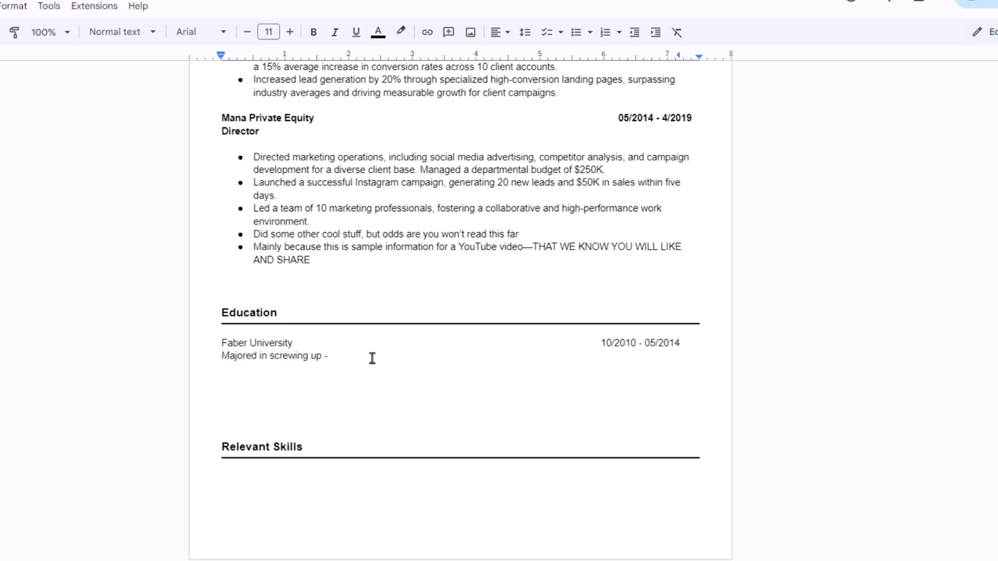
text(GPA 4.0 Yay!)
key(Return)
key(Return)
text(Was on double secret probation)
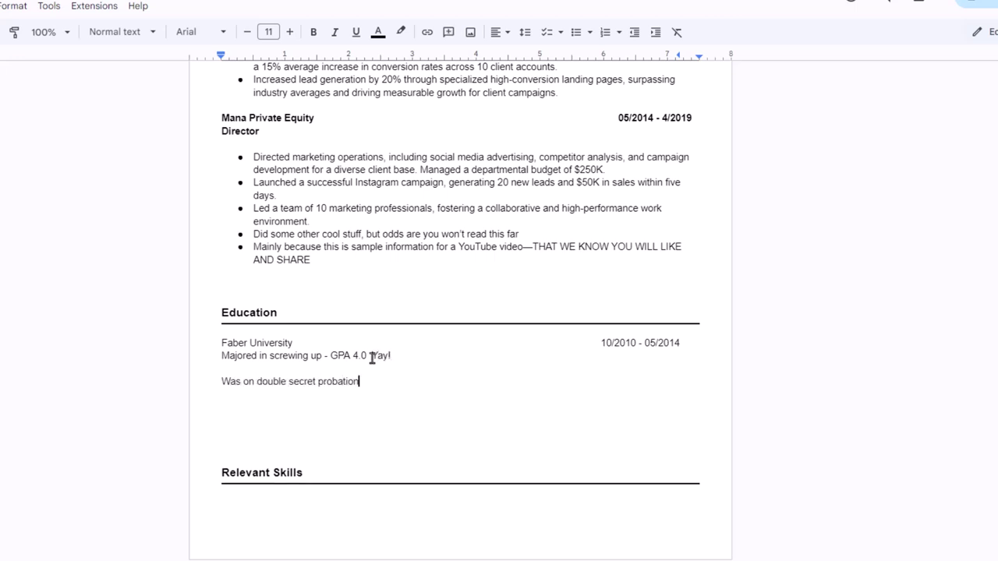
text(– TWICE!!)
key(Delete)
key(Delete)
key(Delete)
key(Delete)
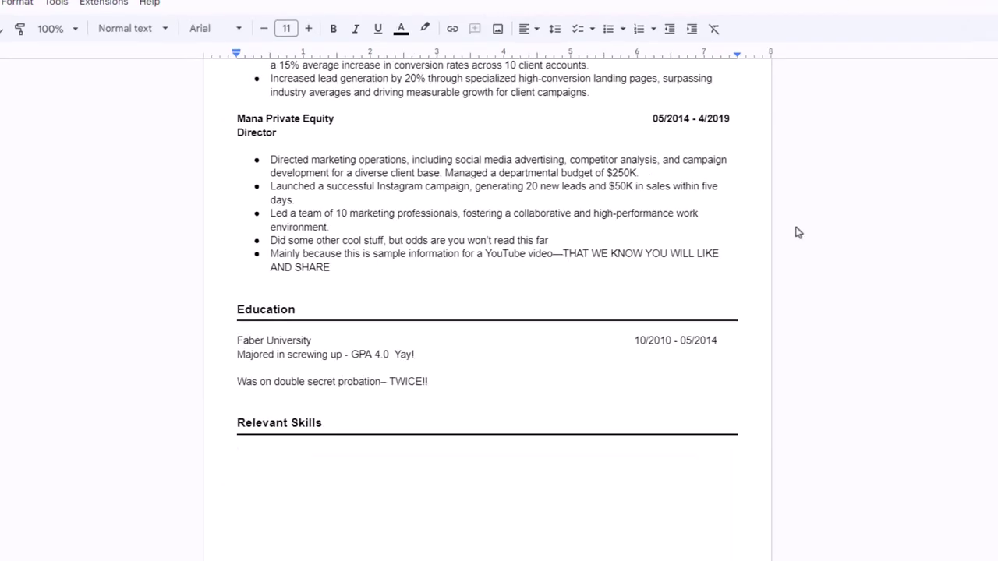
drag(240, 444, 240, 455)
Write 'YT Content Creation- Please feel free to like, share and subscribe' under Relevant Skills, ending with a grinning emoji.
click(241, 454)
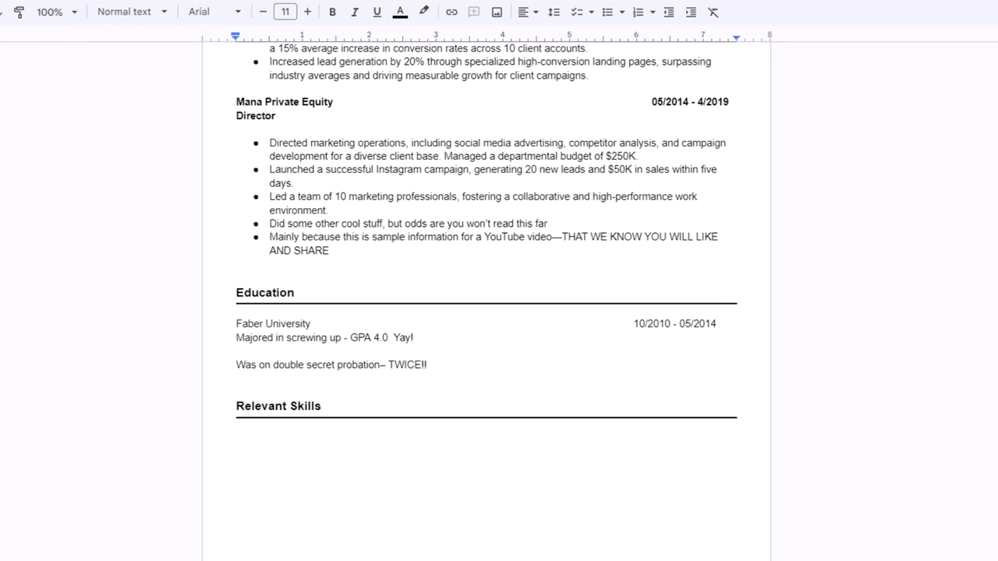
text(YT Content Cr)
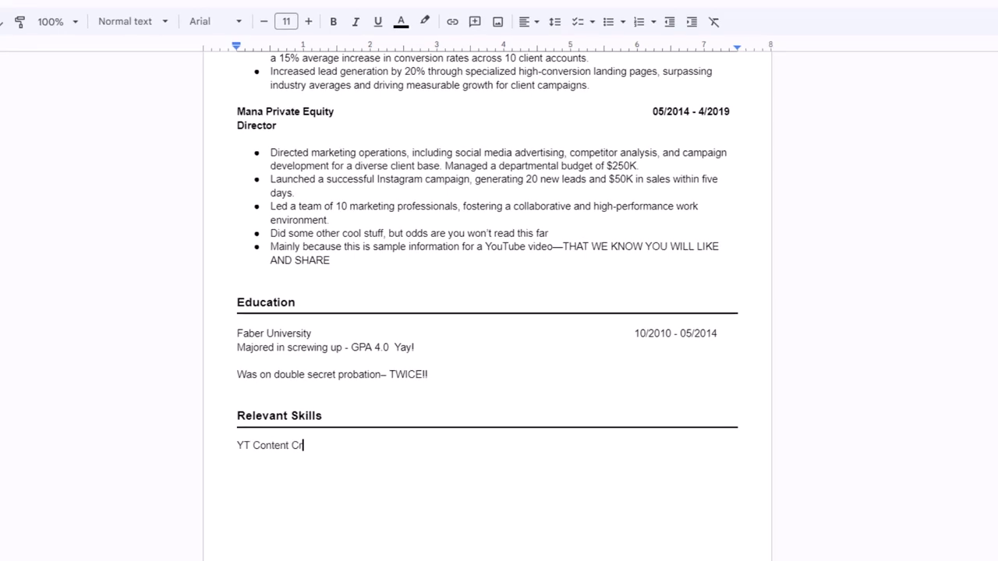
text(eation- Please feel free to like, share and subscribe)
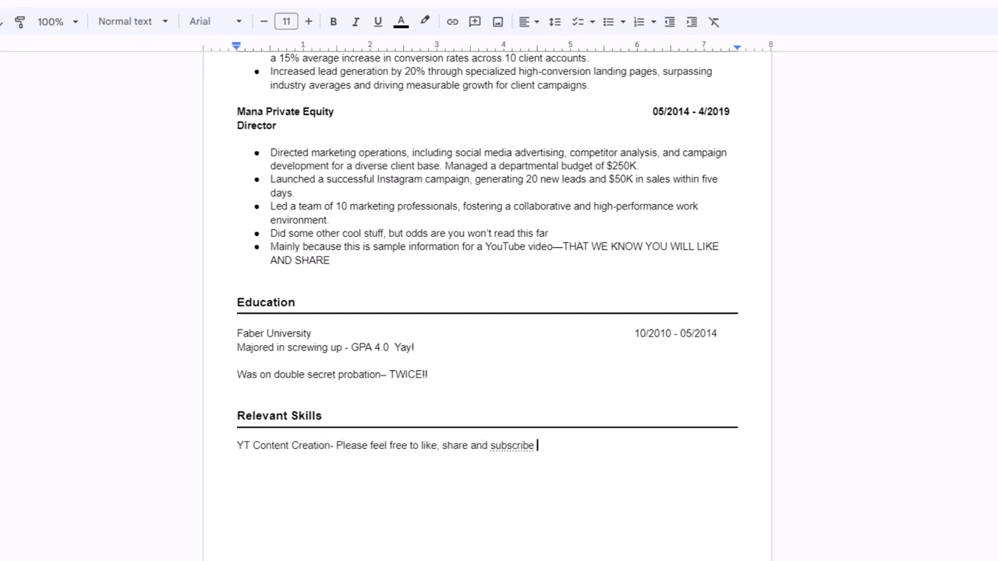
key(super+period)
key(Return)
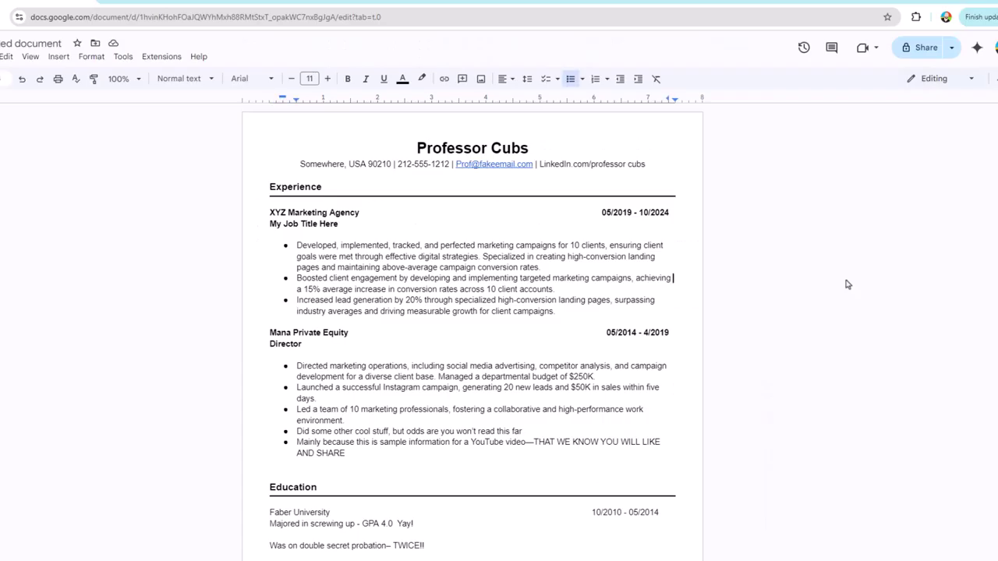
Scroll down and back up through the résumé to review it.
scroll(848, 285, down, 3)
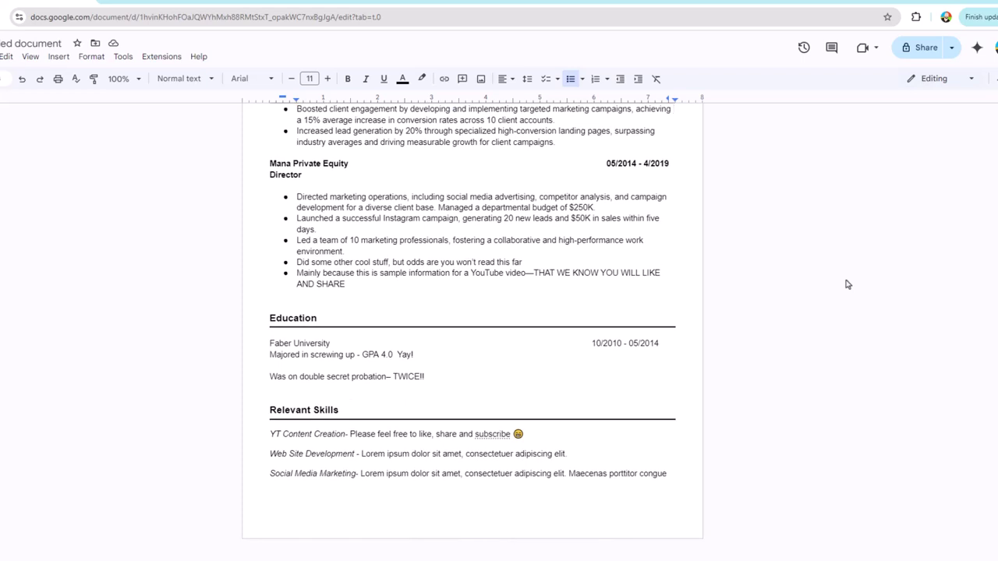
scroll(847, 284, up, 3)
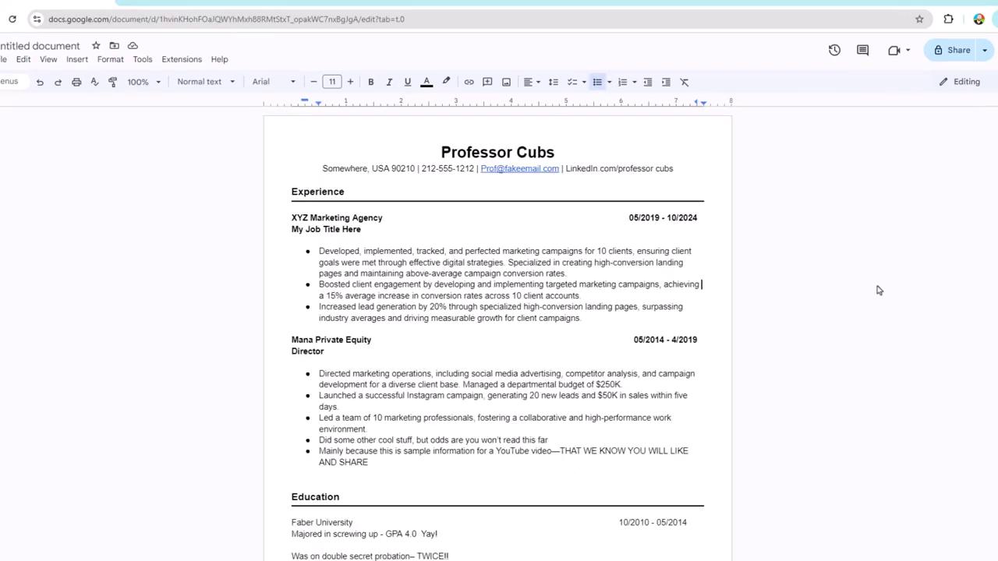